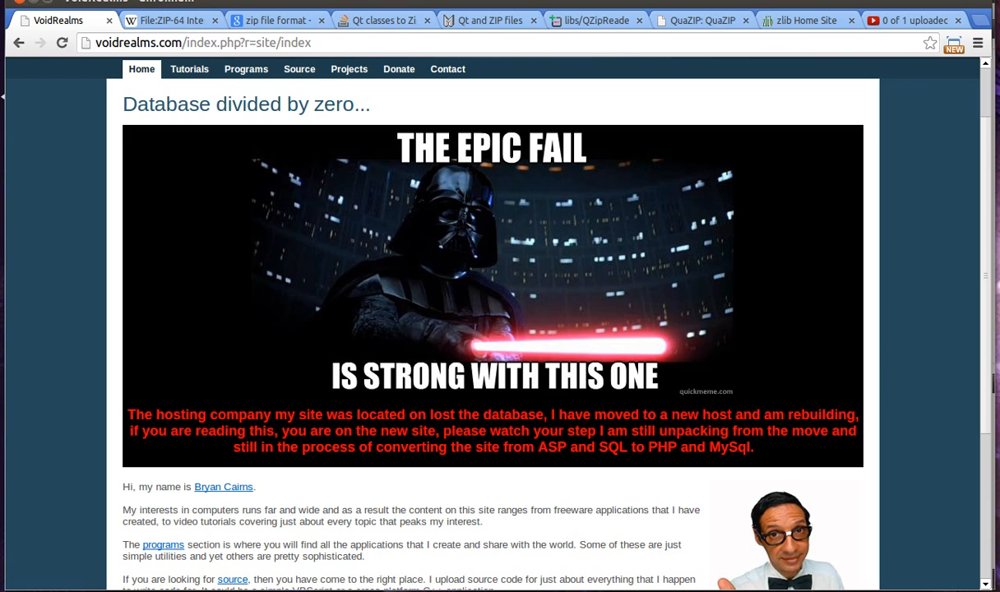
Step: Switch from Chrome to the Qt Creator window with the myzip2 project open
left_click(17, 526)
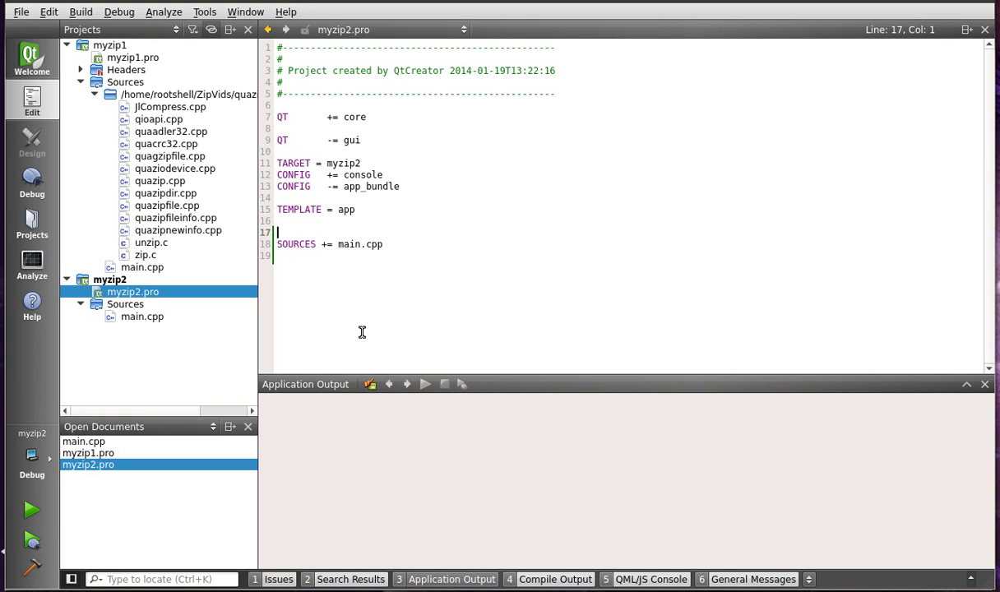
Step: Remove the QuaZIP *.cpp and *.c SOURCES lines from myzip1.pro and save it
left_click(110, 45)
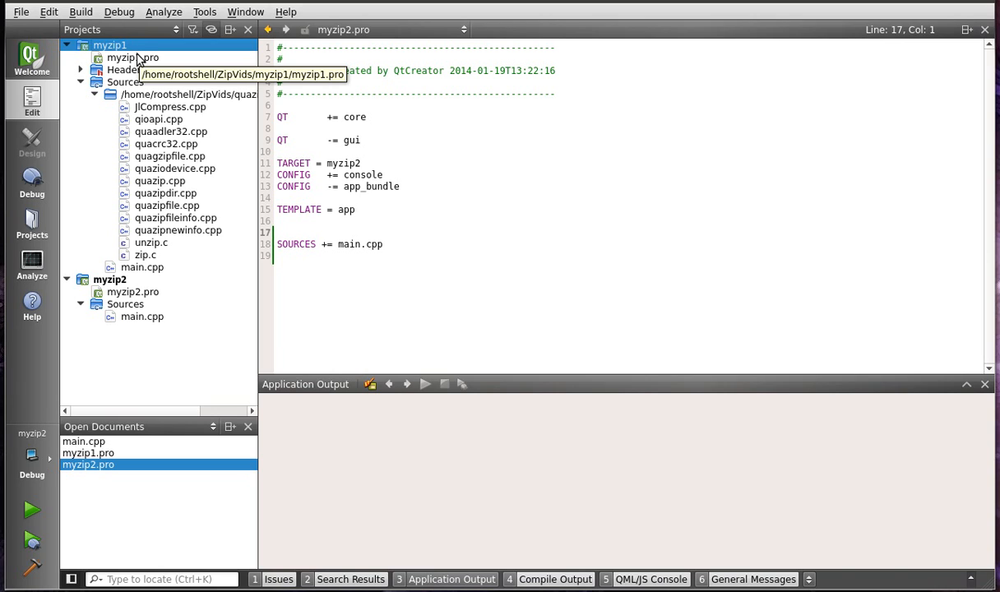
double_click(133, 58)
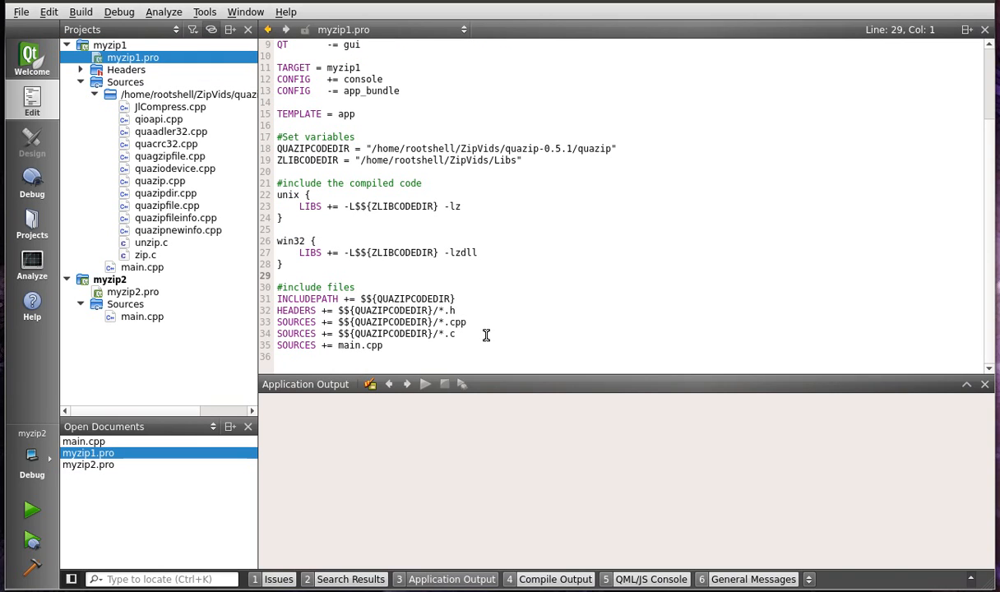
left_click_drag(457, 334, 272, 322)
key("ctrl+c")
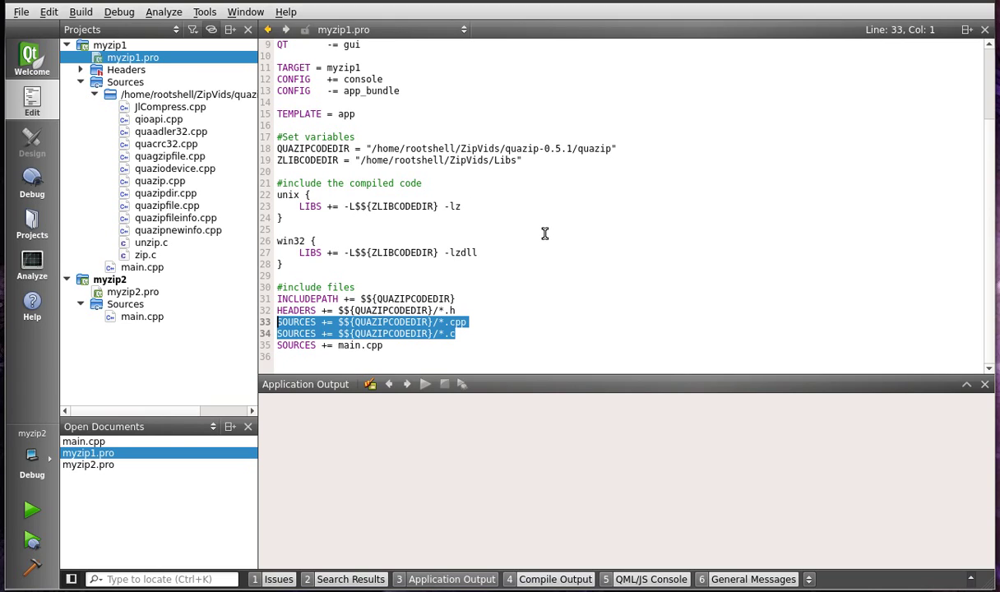
key("Delete")
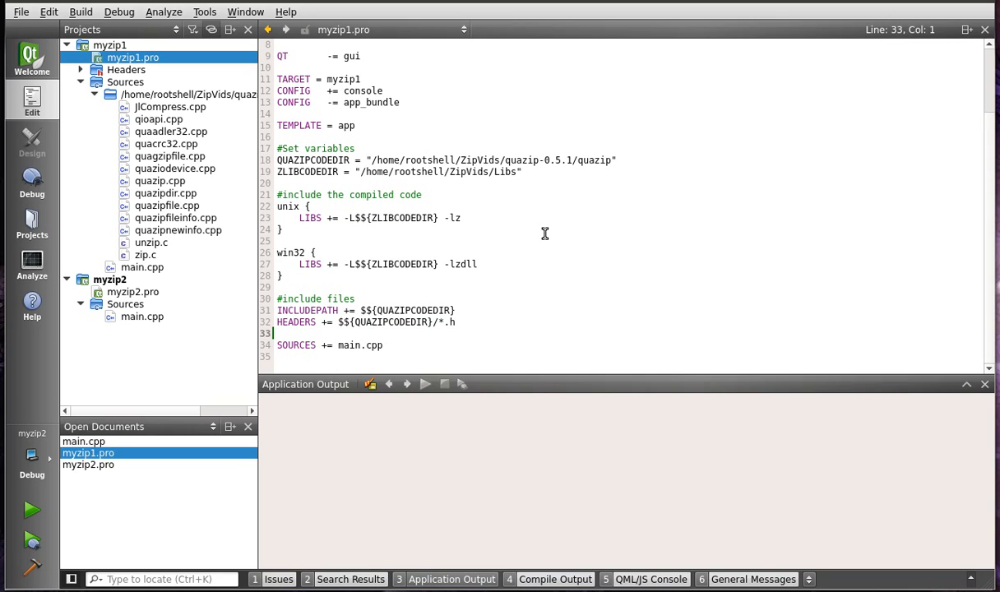
key("ctrl+s")
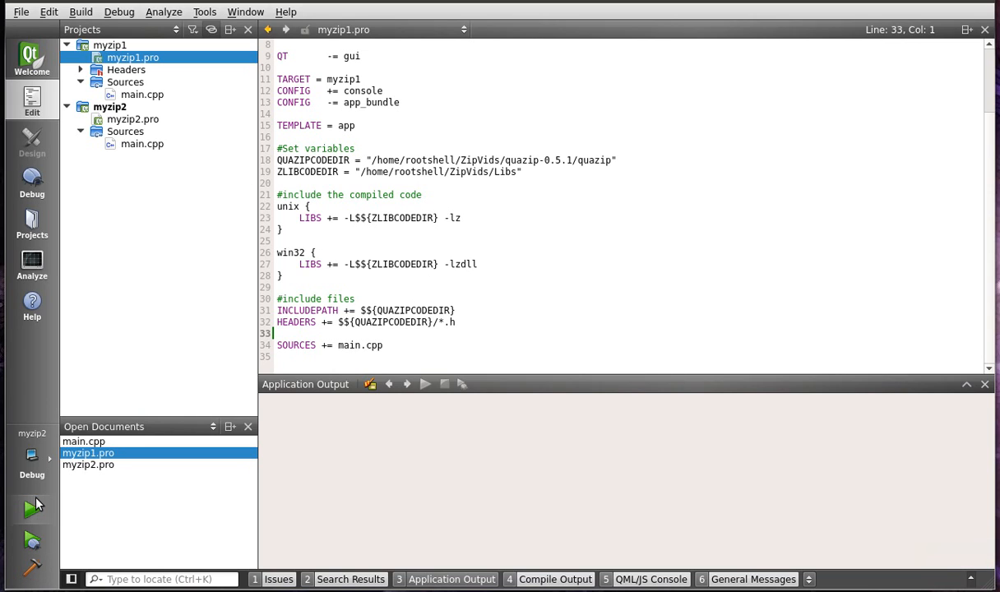
Step: Run and stop myzip2, then make myzip1 the active project
left_click(31, 510)
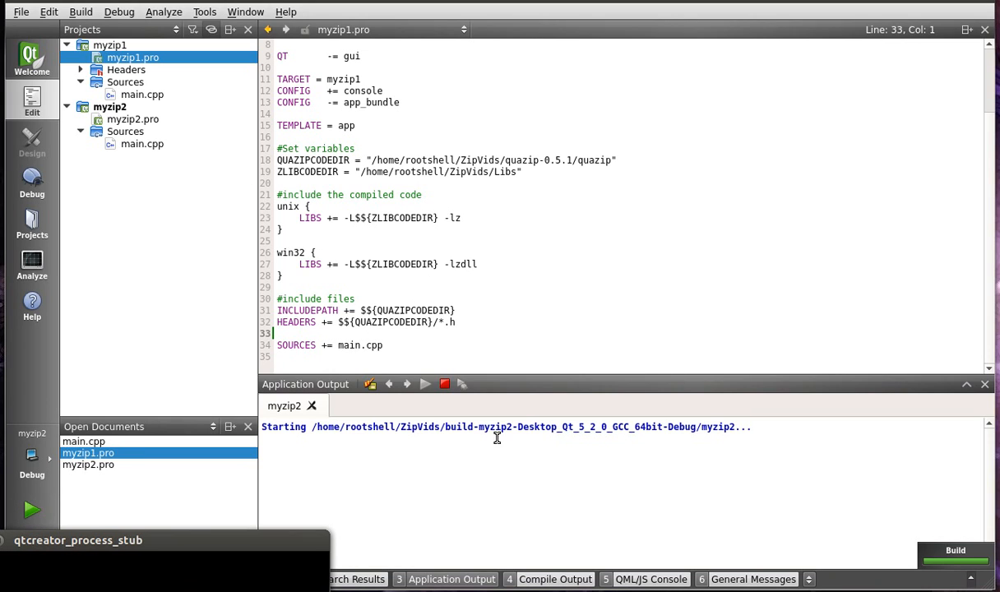
left_click(445, 385)
right_click(107, 46)
left_click(199, 52)
left_click(374, 241)
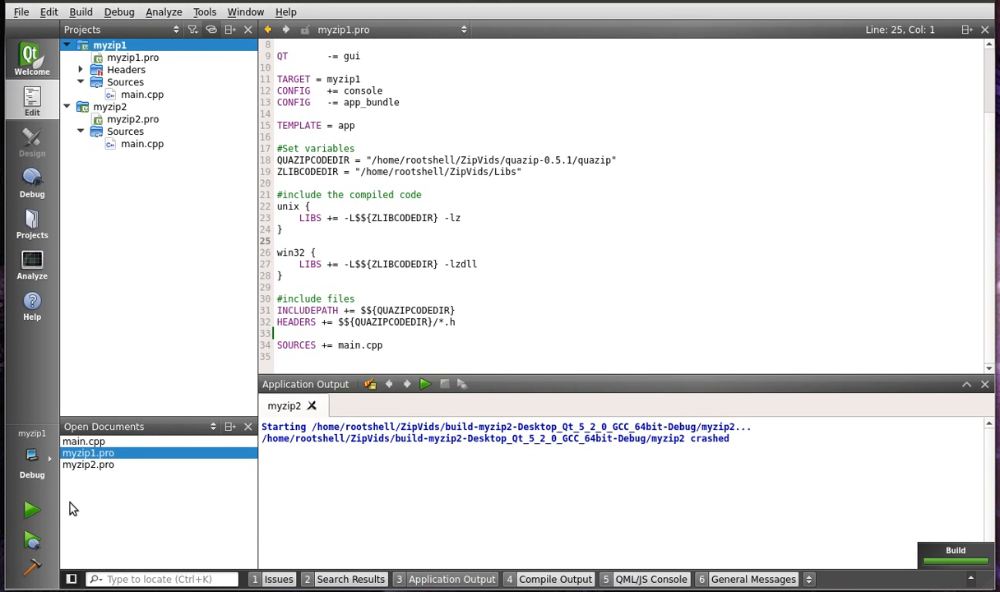
Step: Run myzip1, check its console creates test.zip and extracts drunk.jpg, then close it
left_click(31, 510)
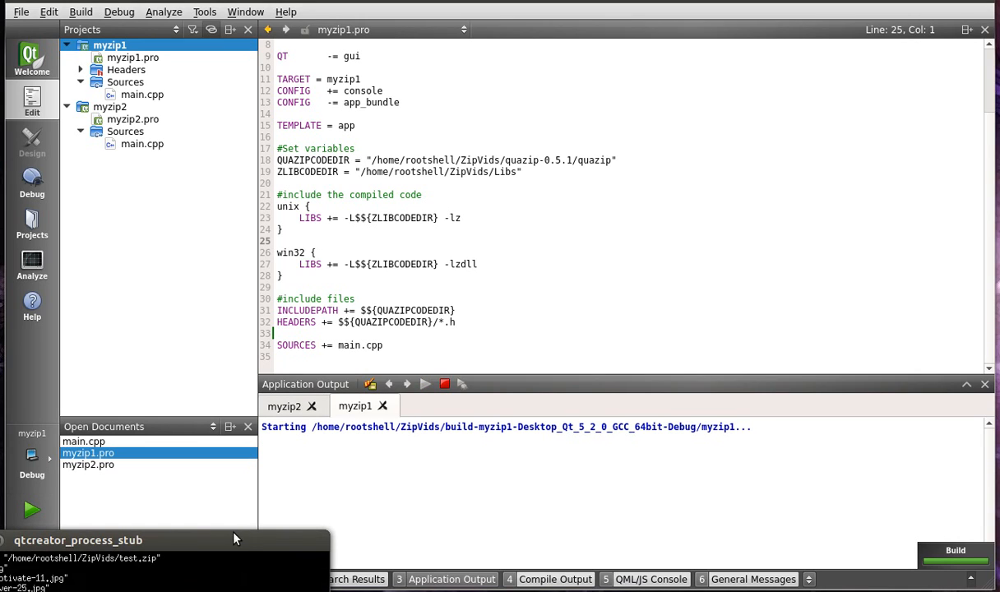
left_click_drag(288, 535, 568, 403)
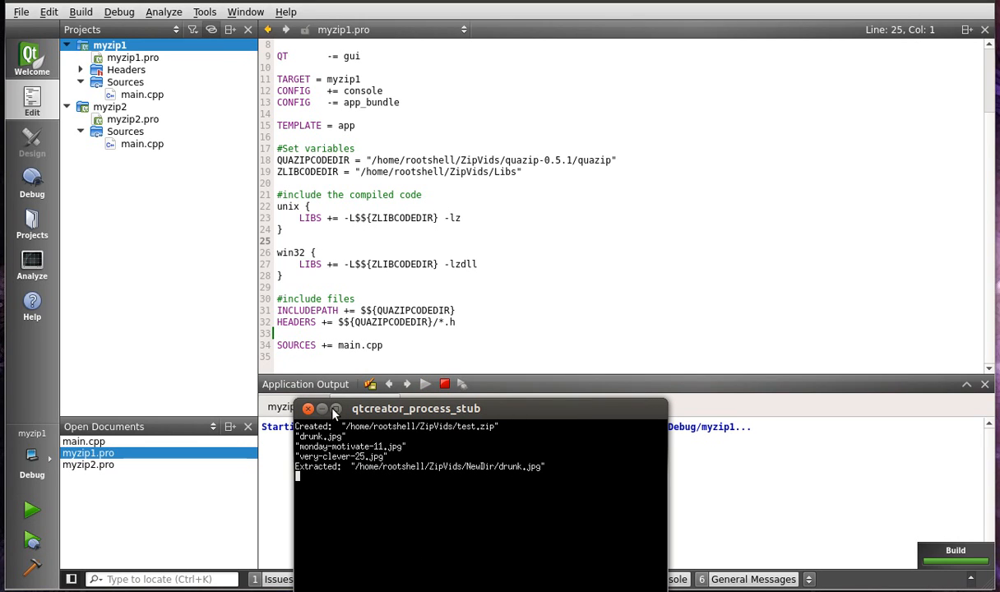
left_click(445, 384)
left_click(391, 333)
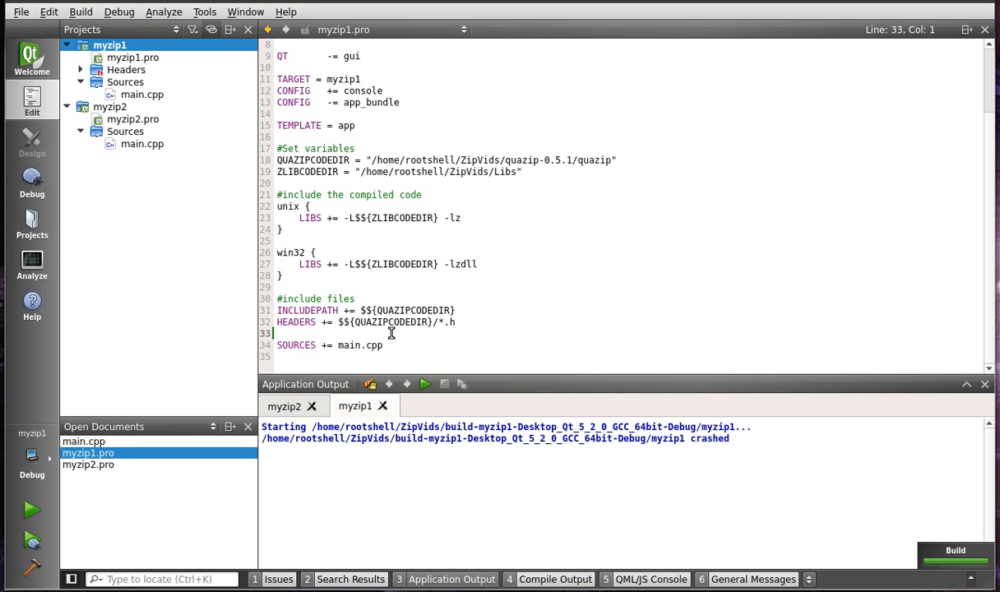
Step: Remove blank line 33 in myzip1.pro, save, copy its lines 16–33 QuaZIP block and close all documents
key("ctrl+v")
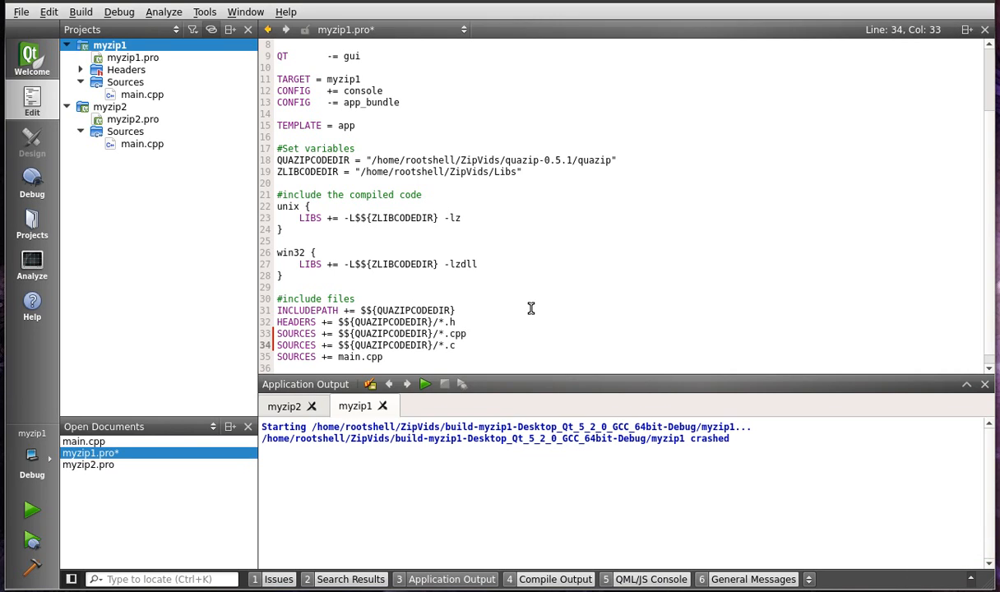
key("ctrl+z")
key("BackSpace")
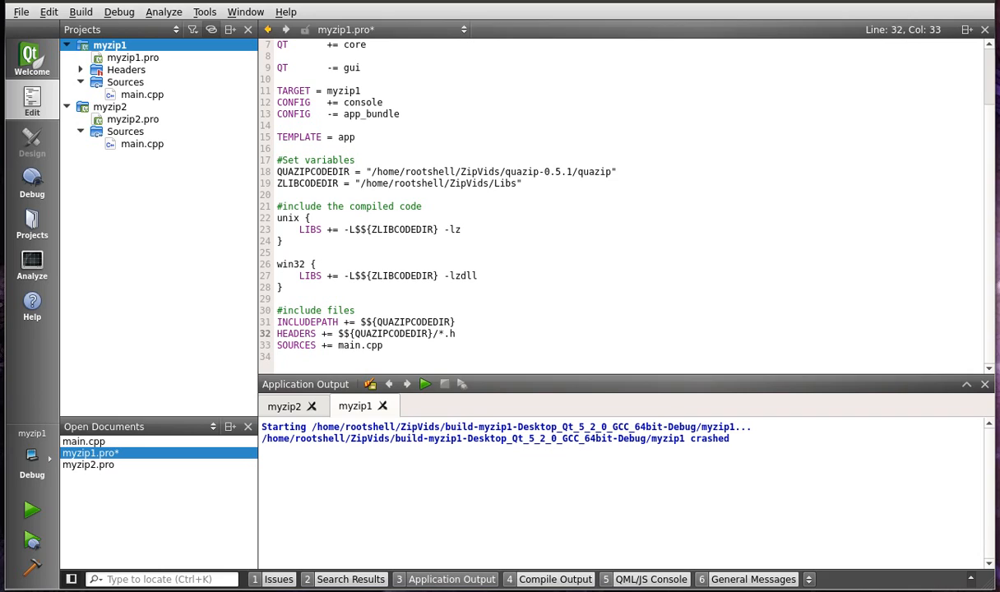
key("ctrl+r")
left_click_drag(399, 351, 271, 148)
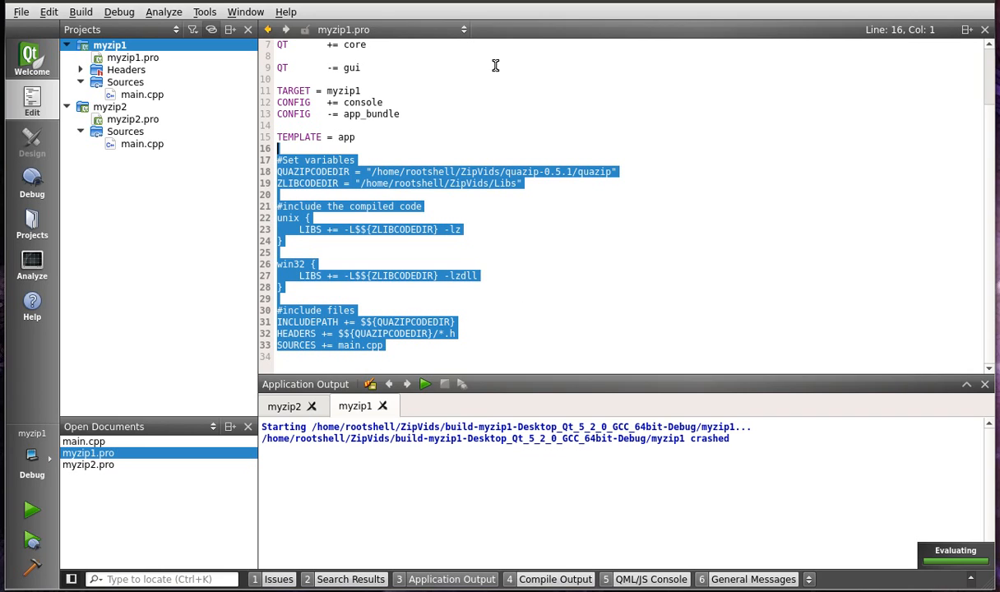
left_click(986, 30)
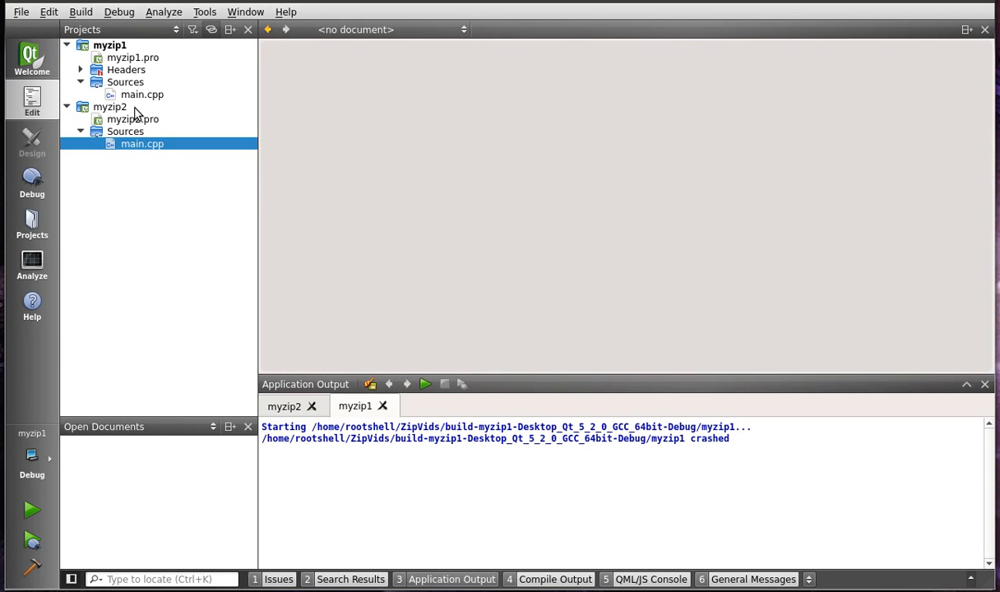
Step: Paste the copied QuaZIP block into myzip2.pro and delete the duplicate main.cpp SOURCES line
left_click(109, 106)
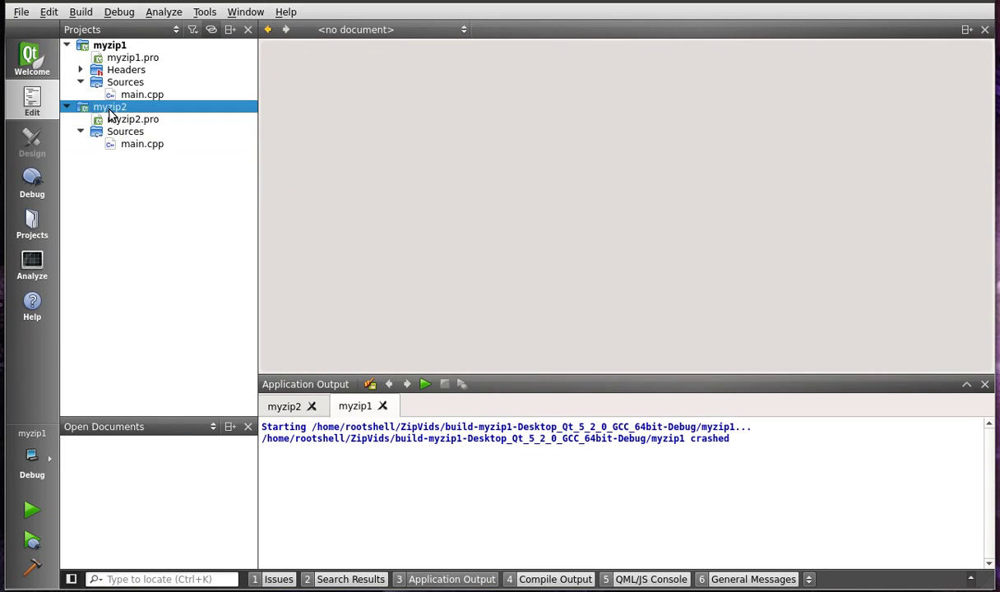
left_click(67, 46)
double_click(133, 70)
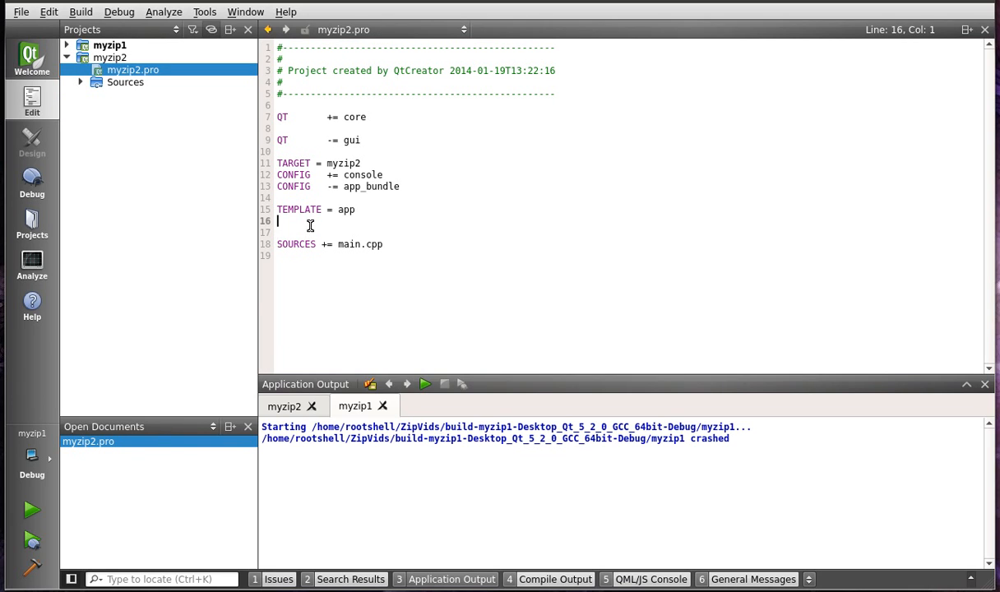
type("#Set variables QUAZIPCODEDIR = \"/home/rootshell/ZipVids/quazip-0.5.1/quazip\" ZLIBCODEDIR = \"/home/rootshell/ZipVids/Libs\"  #include the compiled code unix {     LIBS += -L$${ZLIBCODEDIR} -lz }  win32 {     LIBS += -L$${ZLIBCODEDIR} -lzdll }  #include files INCLUDEPATH += $${QUAZIPCODEDIR} HEADERS += $${QUAZIPCODEDIR}/*.h SOURCES += main.cpp")
left_click(357, 160)
scroll(378, 168, "down", 1)
left_click_drag(384, 310, 271, 311)
key("Delete")
Step: Add SOURCES += $${QUAZIPCODEDIR}/*.cpp and *.c lines to myzip2.pro and save it
double_click(296, 346)
middle_click(306, 320)
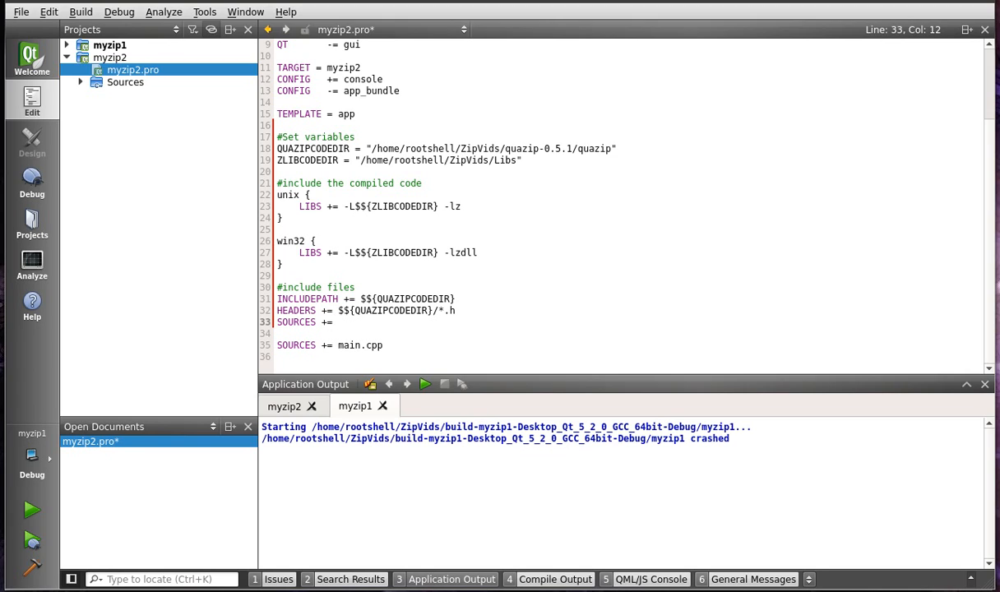
left_click_drag(456, 311, 338, 311)
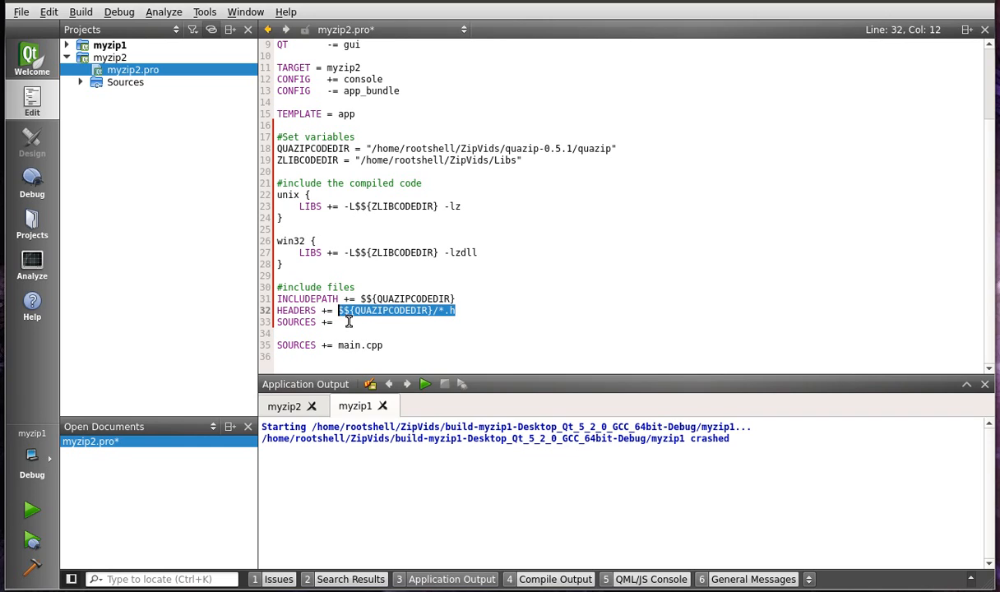
middle_click(349, 321)
type("$${QUAZIPCODEDIR}/*.cpp")
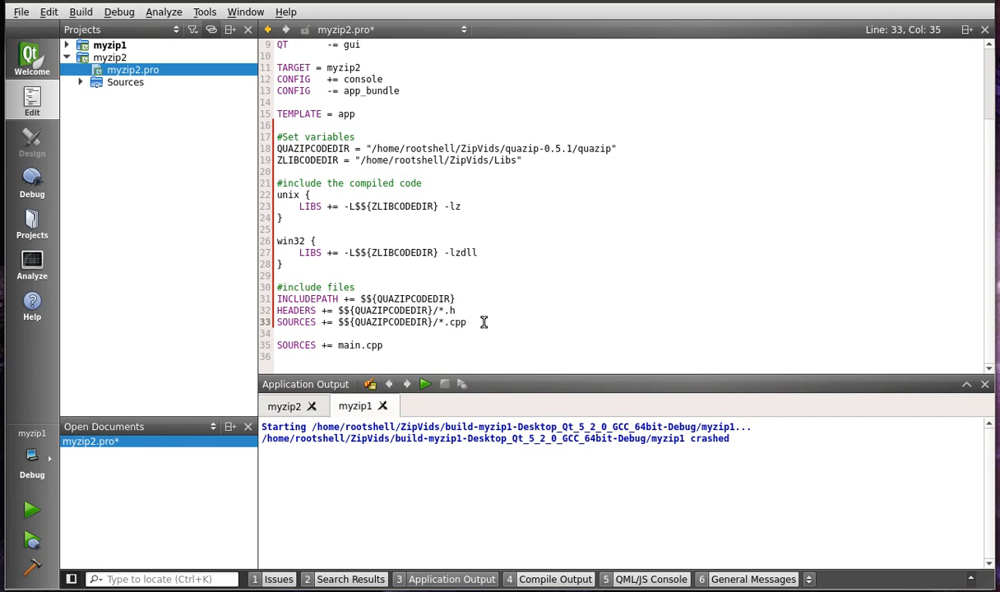
left_click_drag(512, 323, 264, 323)
key("ctrl+c")
left_click(493, 323)
key("Return")
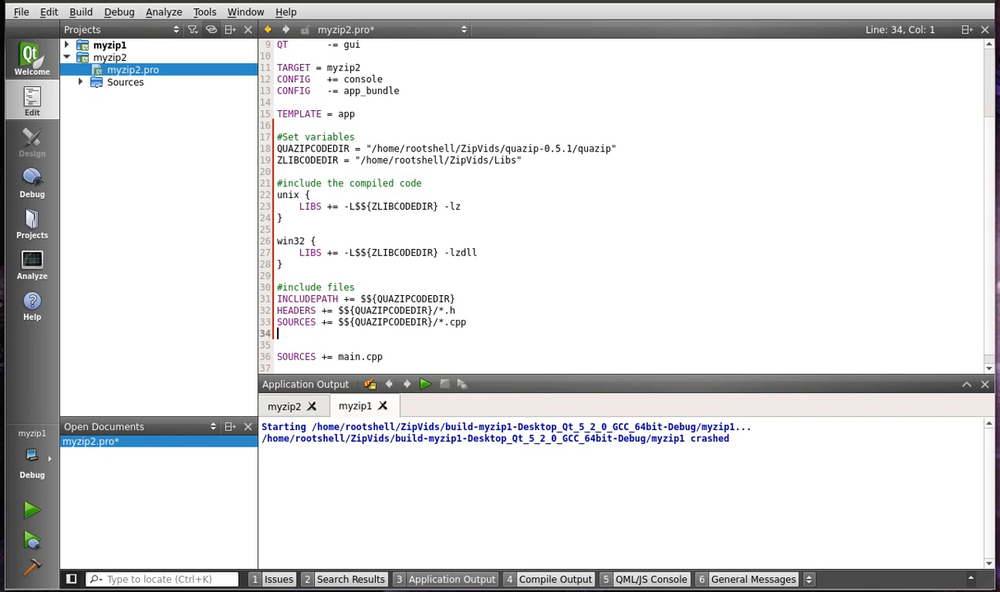
key("ctrl+v")
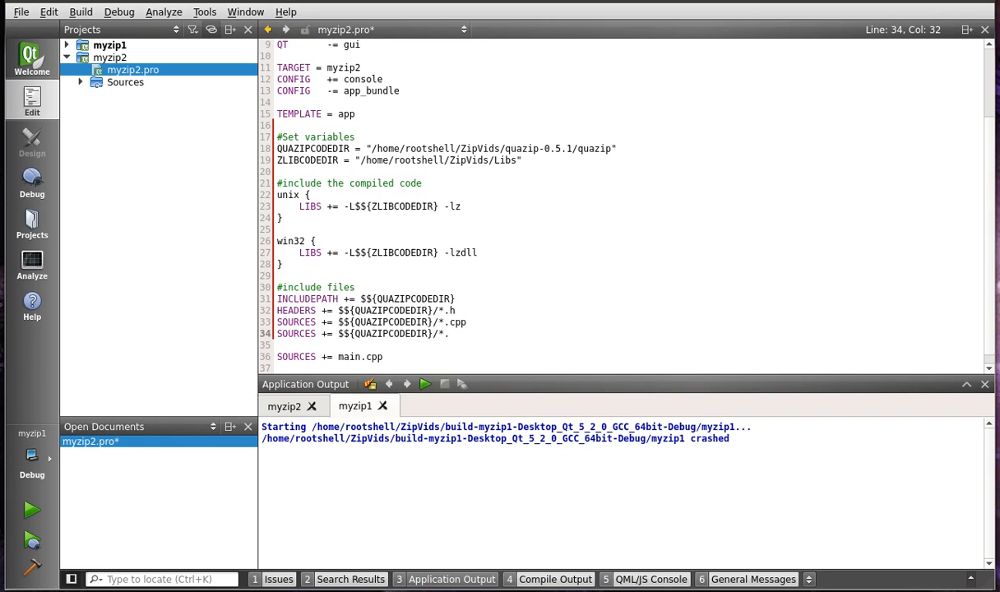
type("c")
left_click(344, 272)
key("ctrl+s")
left_click(473, 196)
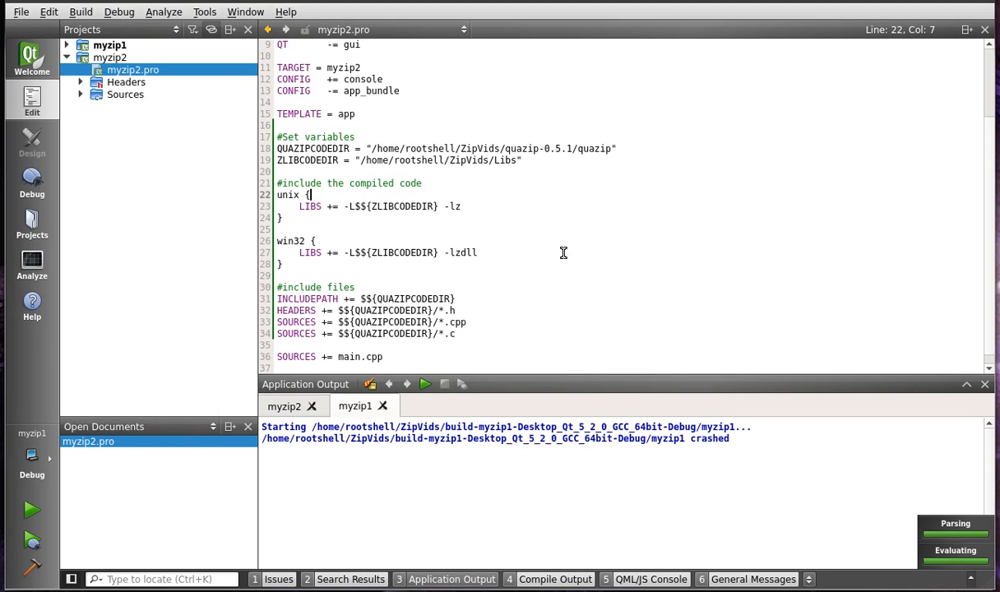
Step: Review myzip1.pro's win32-to-end lines for comparison and close it
left_click(66, 45)
double_click(132, 57)
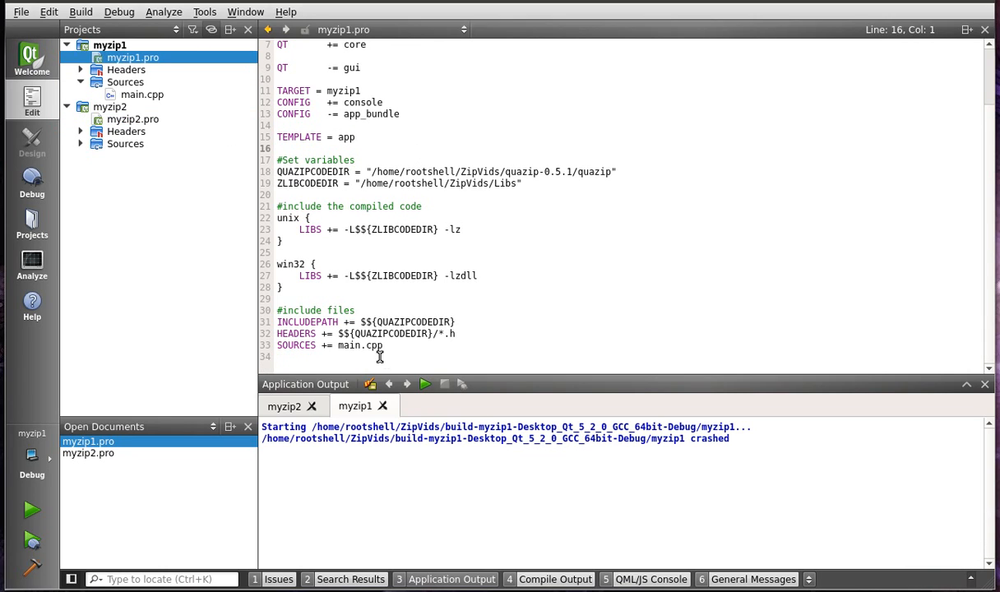
mouse_move(387, 346)
left_mouse_down()
mouse_move(281, 287)
mouse_move(276, 263)
left_mouse_up()
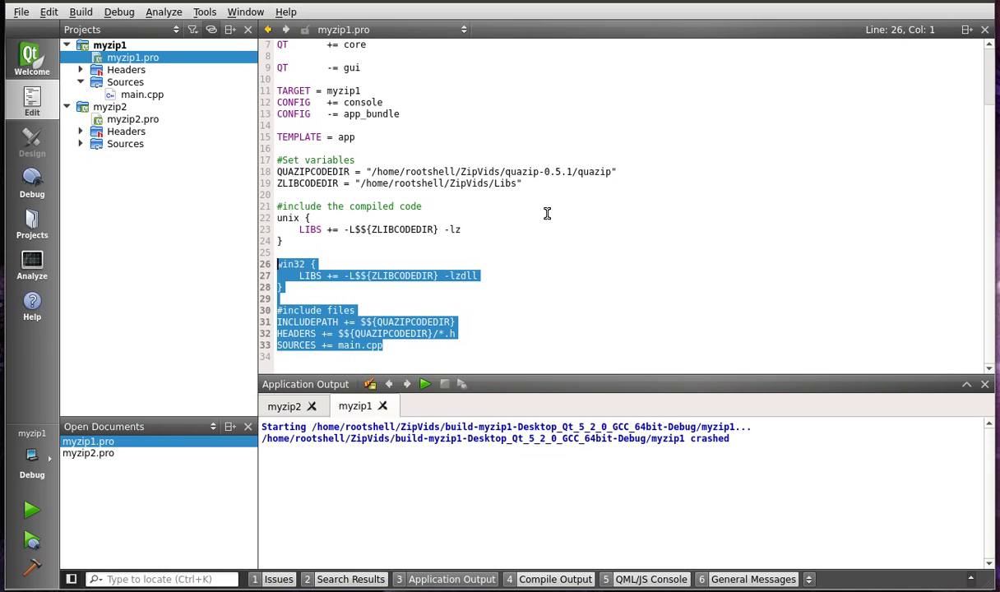
left_click(985, 30)
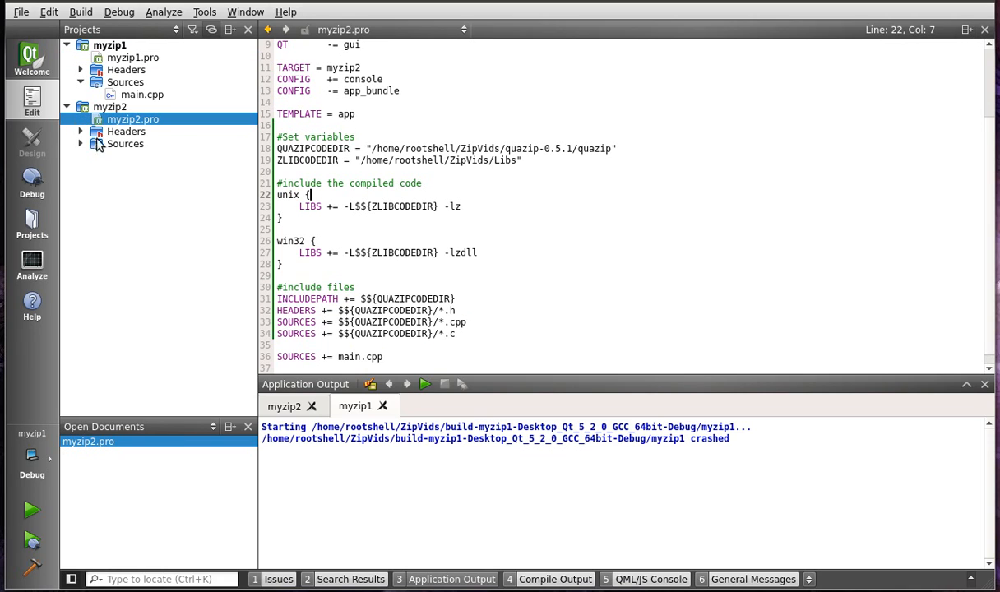
left_click(404, 310)
scroll(456, 266, "down", 1)
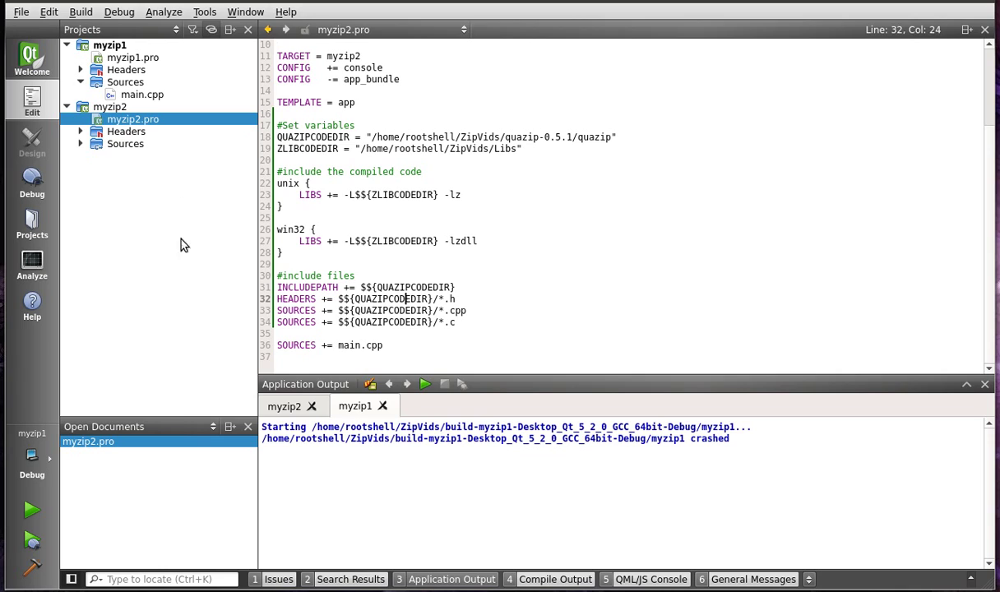
Step: Expand myzip2's Sources and Headers to confirm the QuaZIP files are listed
left_click(80, 144)
left_click(94, 157)
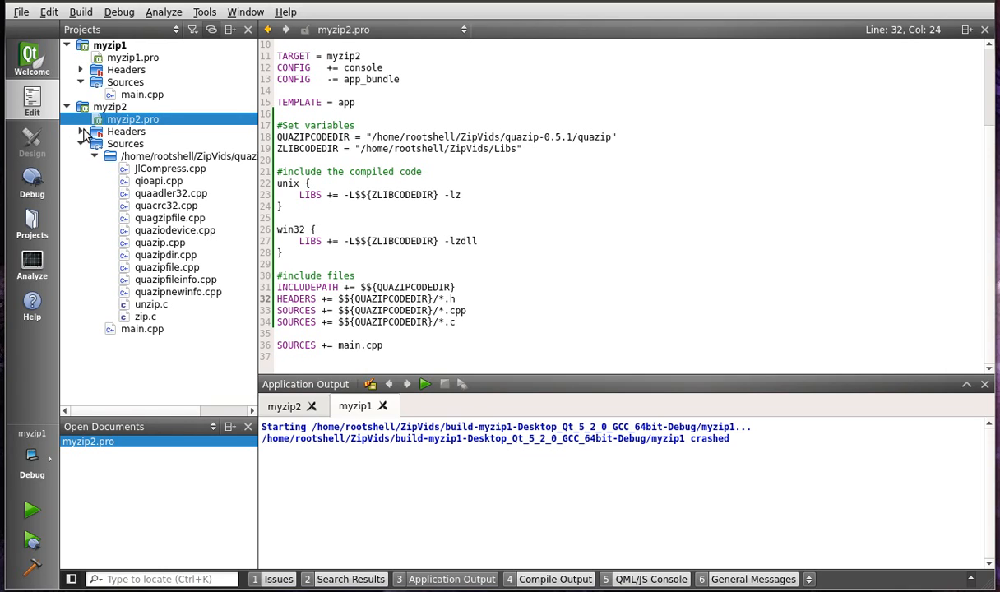
left_click(80, 132)
scroll(123, 206, "down", 3)
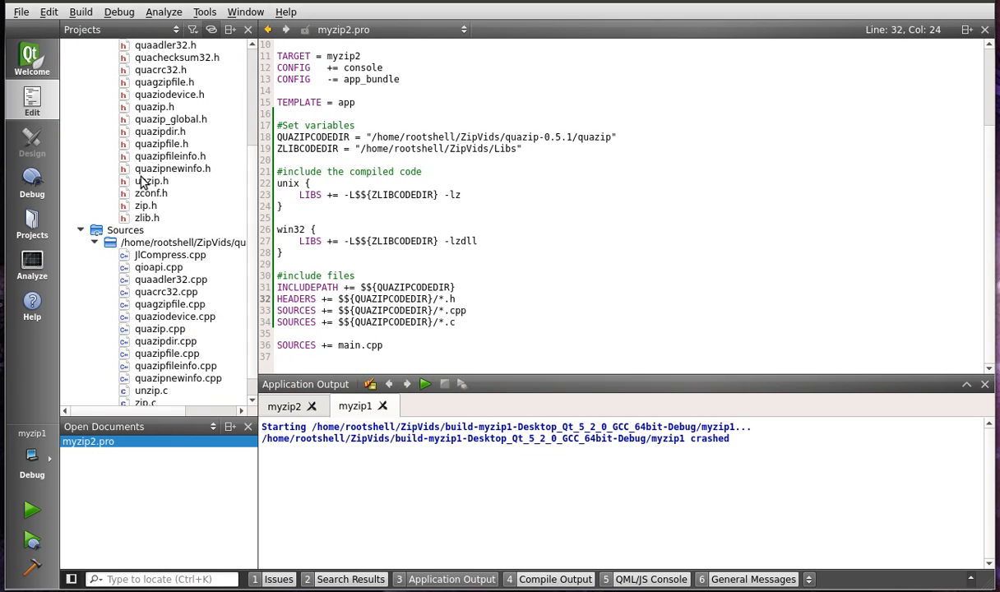
scroll(173, 195, "up", 3)
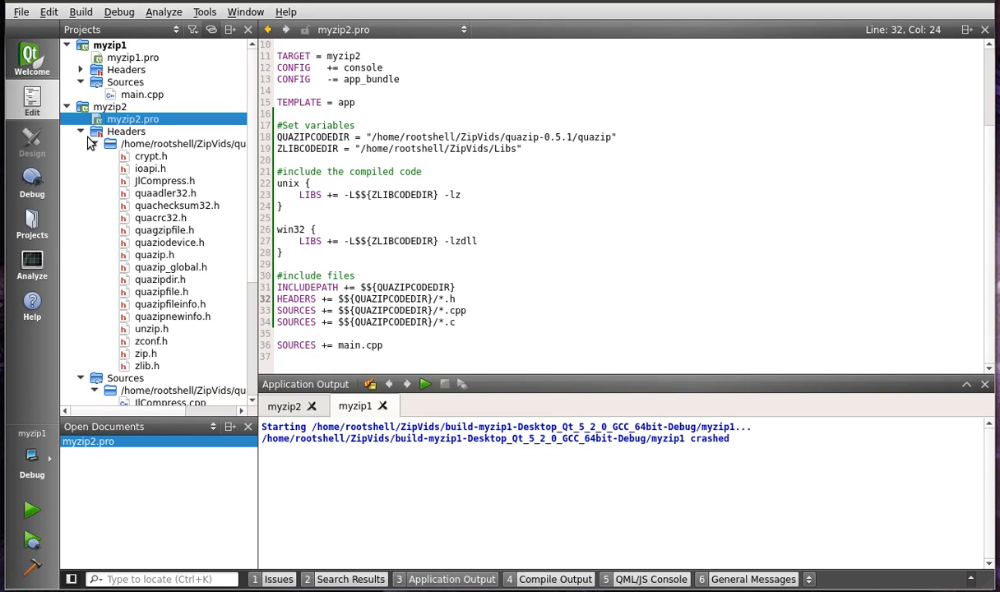
Step: In the ZipVids file manager, go into the myzip1 build folder and copy libz.so
left_click(66, 107)
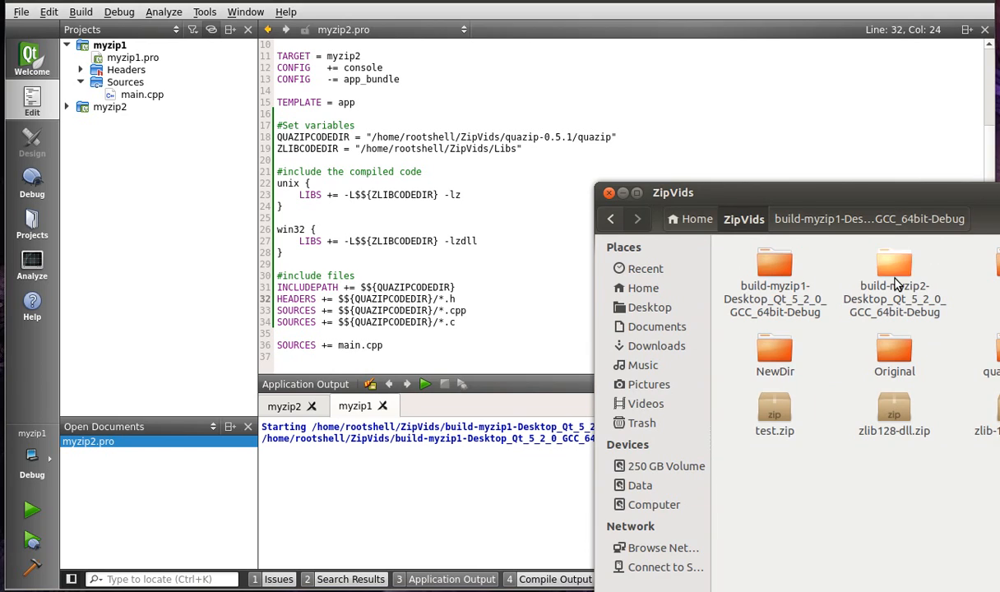
double_click(896, 284)
left_click_drag(933, 192, 534, 181)
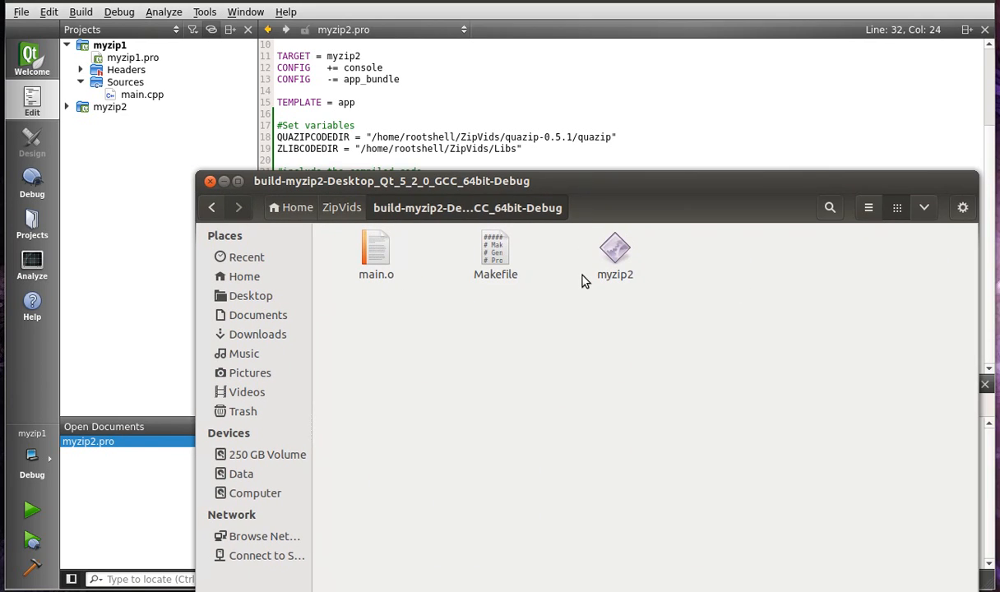
left_click(341, 207)
double_click(383, 248)
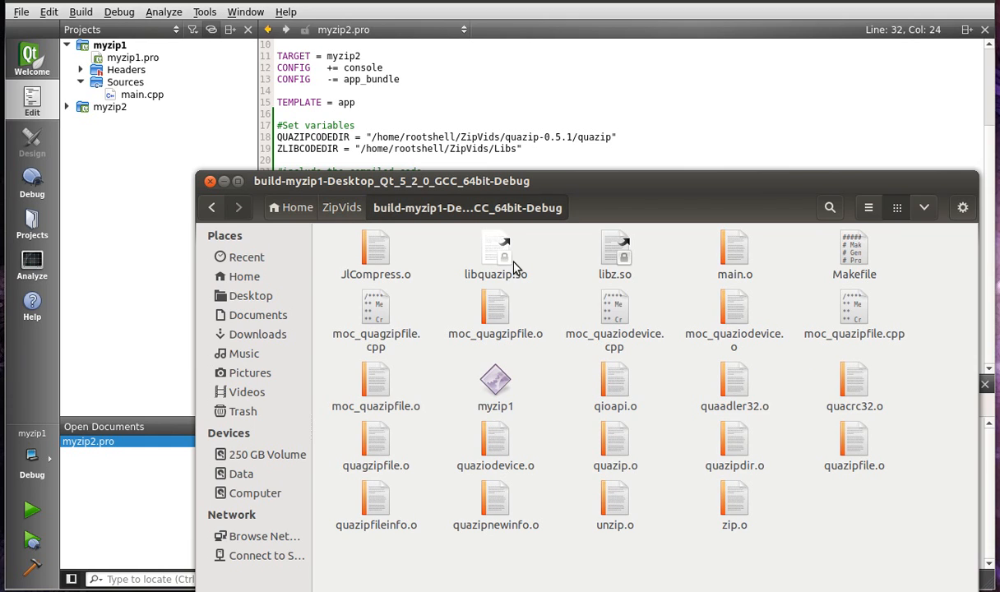
left_click(622, 245)
Step: Paste libz.so into the myzip2 build folder and return to Qt Creator
left_click(341, 207)
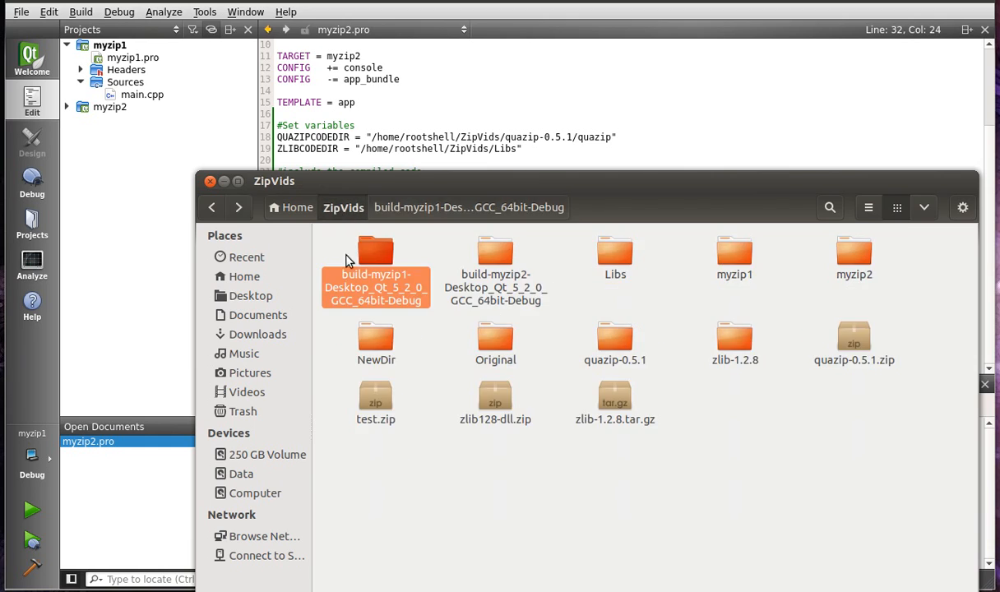
double_click(495, 264)
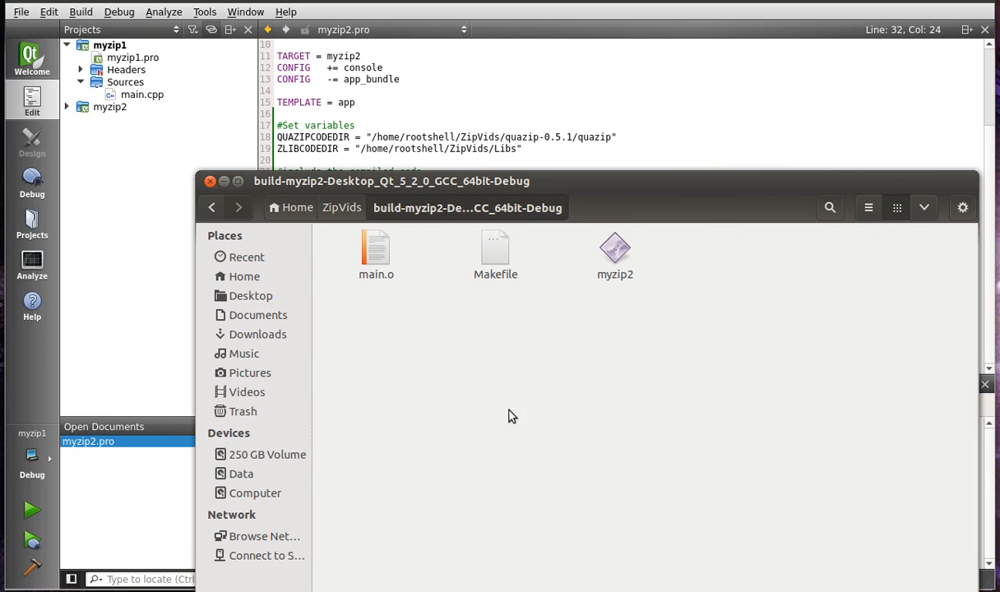
right_click(610, 332)
left_click(665, 402)
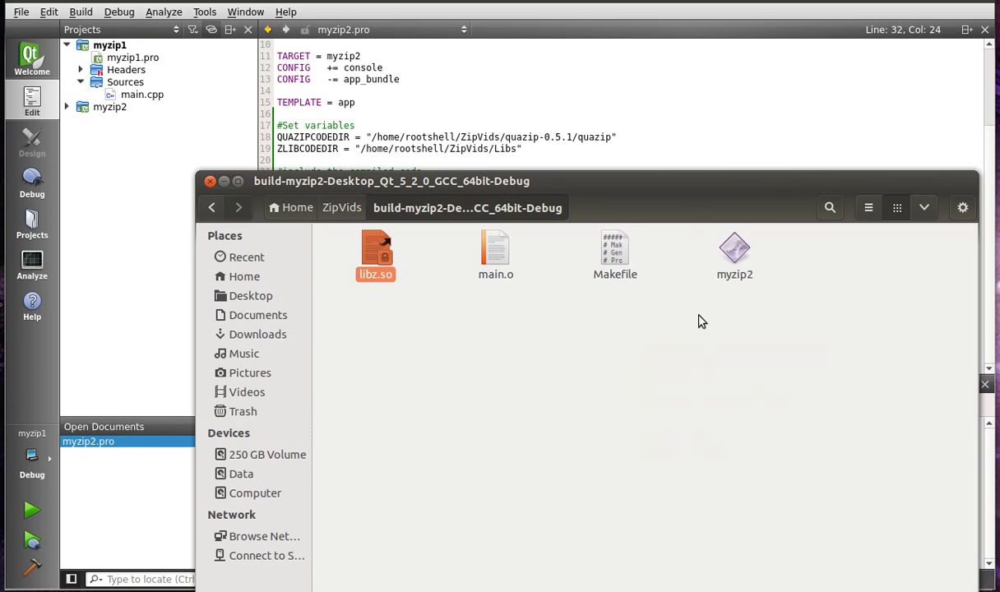
left_click(659, 113)
Step: Copy all of myzip1's main.cpp code and paste it over myzip2's main.cpp
double_click(142, 95)
left_click(582, 204)
key("ctrl+a")
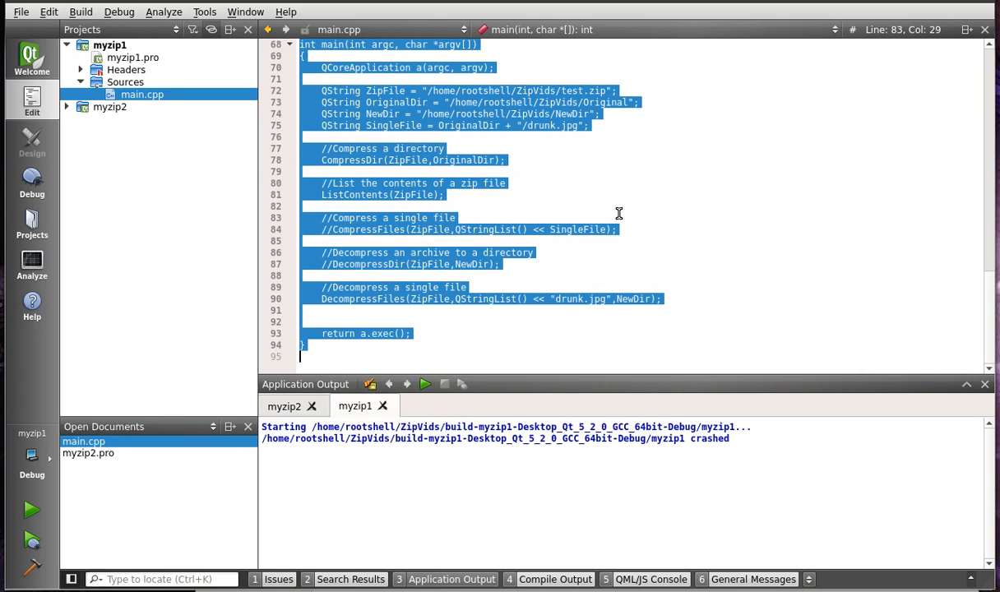
left_click(67, 107)
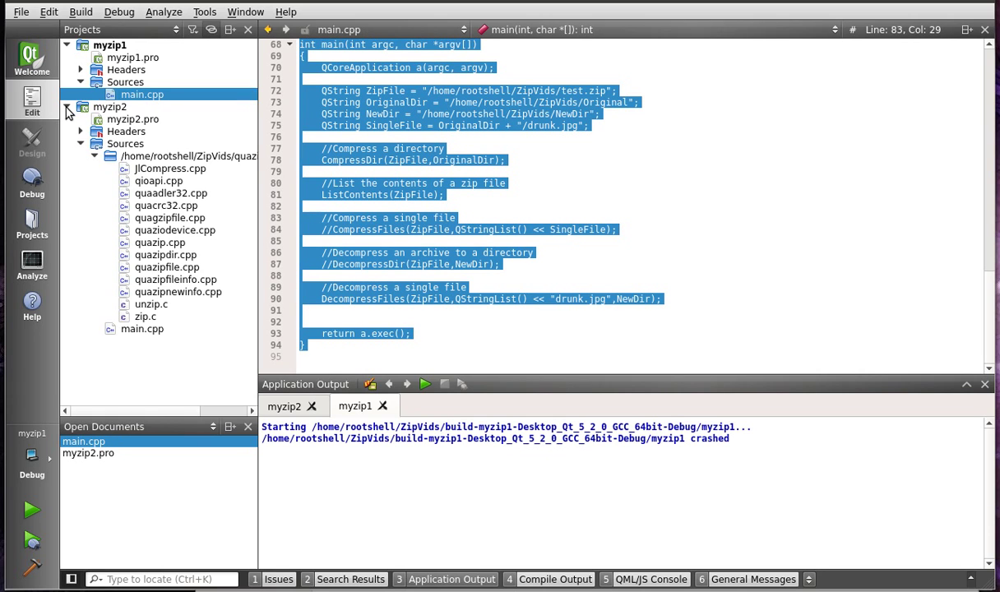
double_click(142, 329)
left_click(526, 229)
key("ctrl+a")
key("ctrl+v")
scroll(592, 254, "up", 10)
scroll(592, 254, "up", 10)
scroll(641, 206, "up", 10)
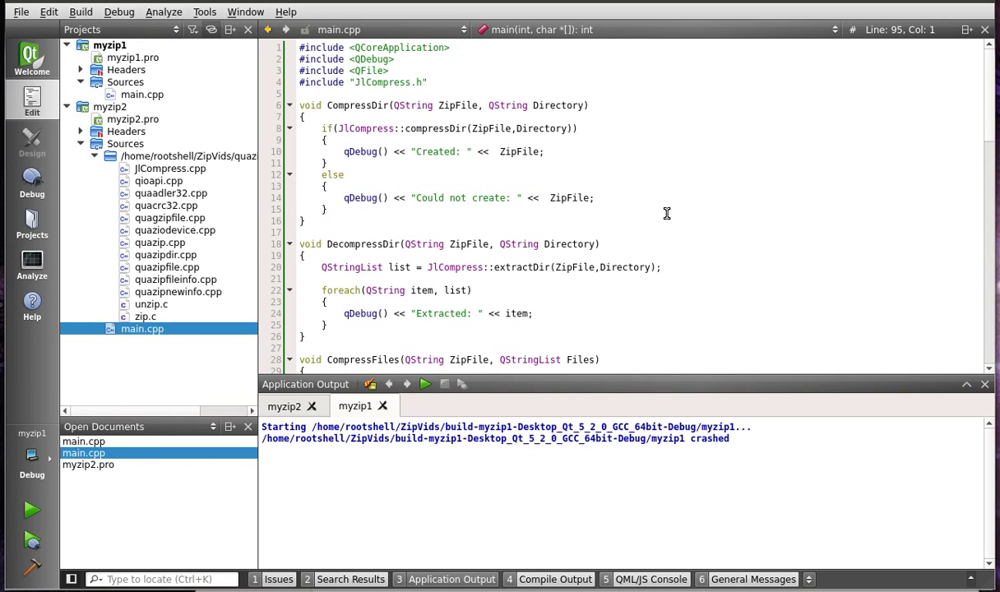
Step: Close all documents and make myzip2 the active project
left_click(985, 30)
left_click(985, 30)
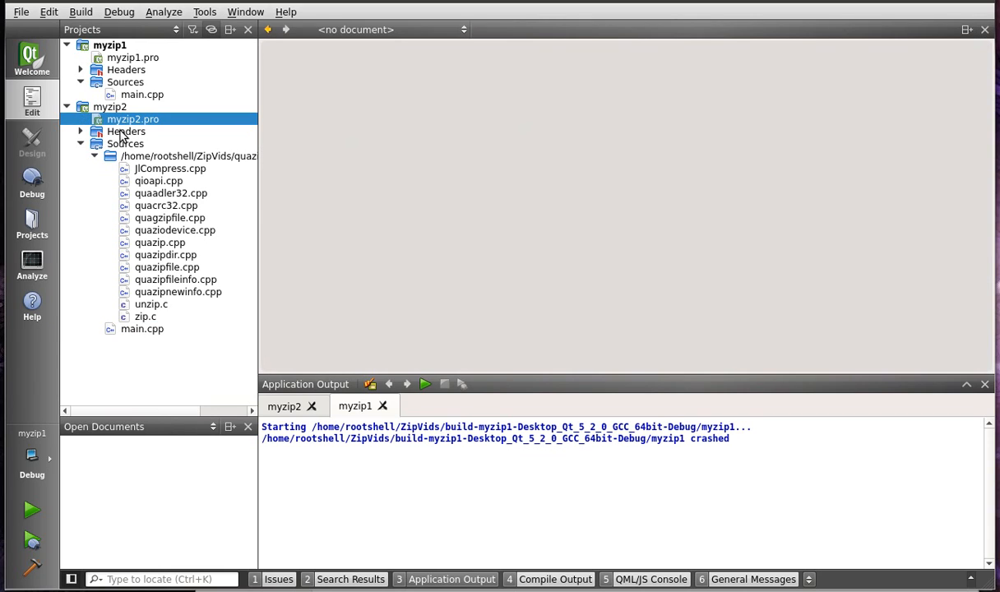
right_click(110, 107)
left_click(146, 119)
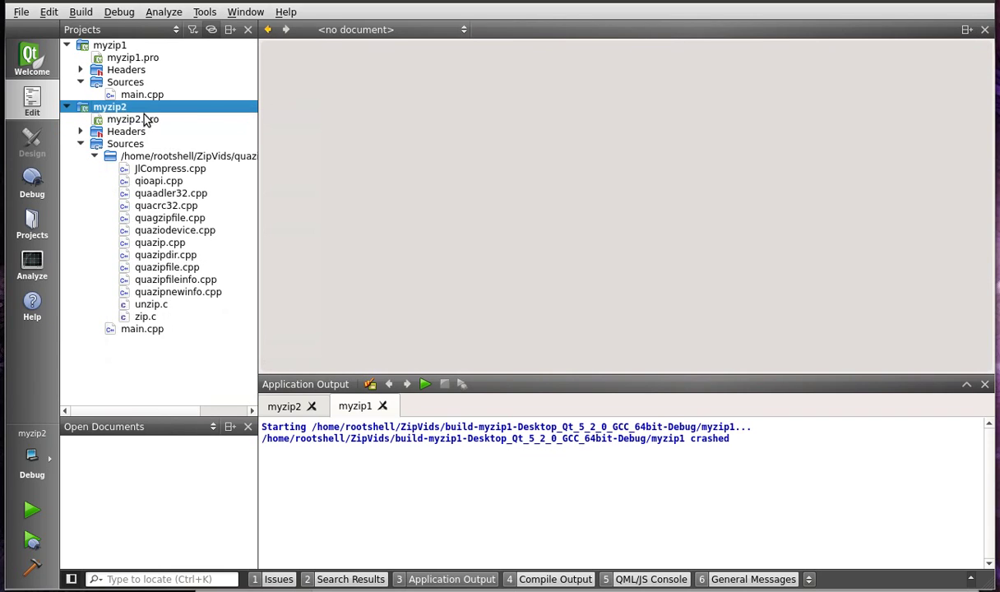
left_click(65, 44)
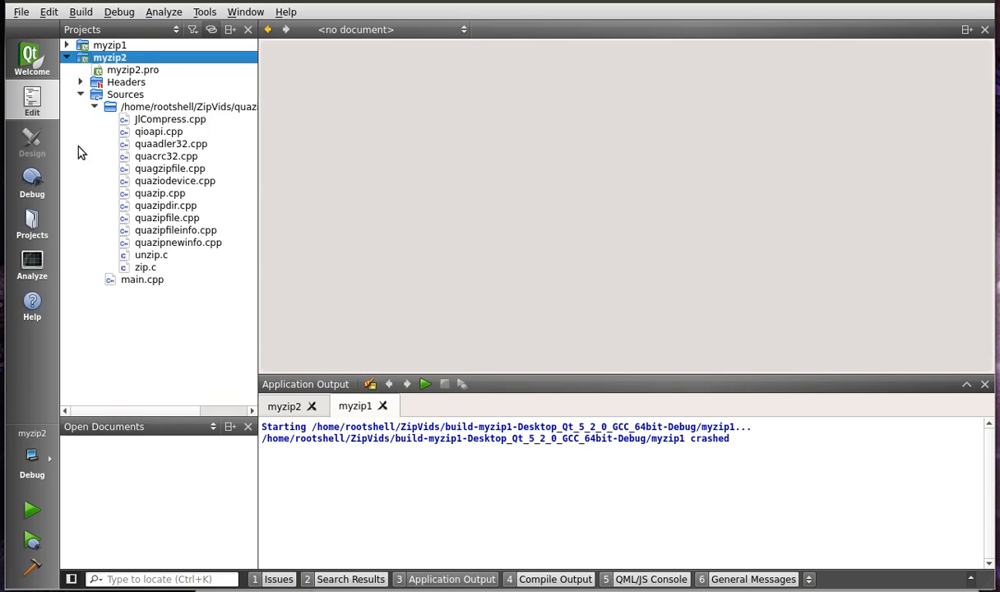
left_click(94, 107)
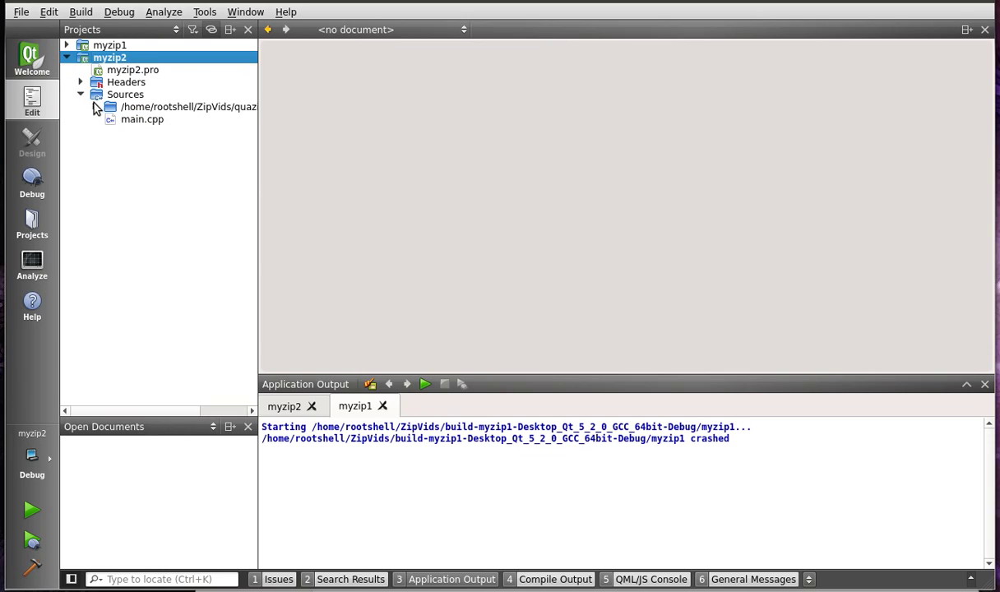
Step: Debug-run myzip2, confirm test.zip and drunk.jpg are produced, stop it and close both output tabs
left_click(33, 541)
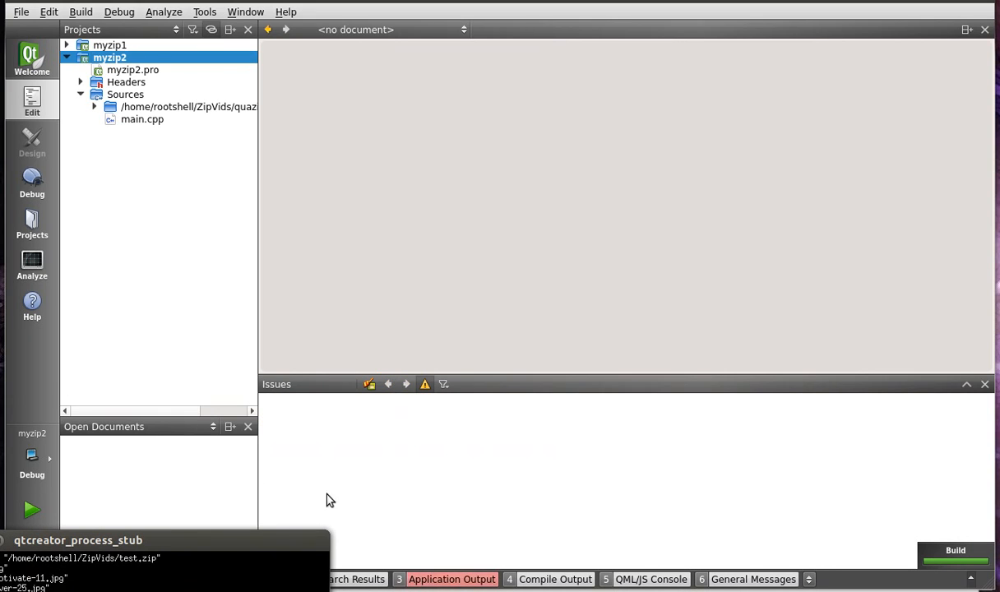
left_click_drag(256, 545, 580, 184)
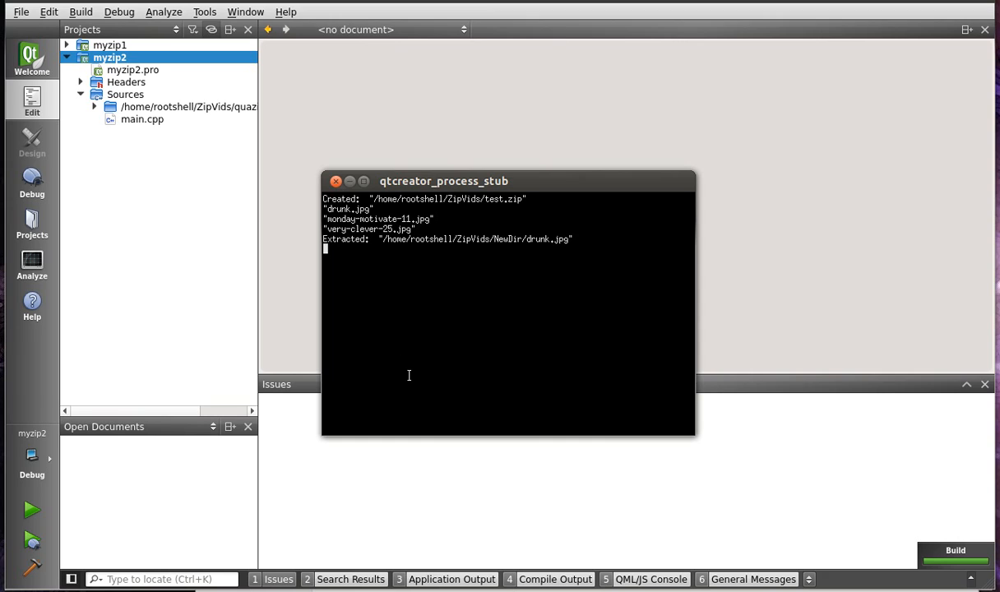
left_click(451, 579)
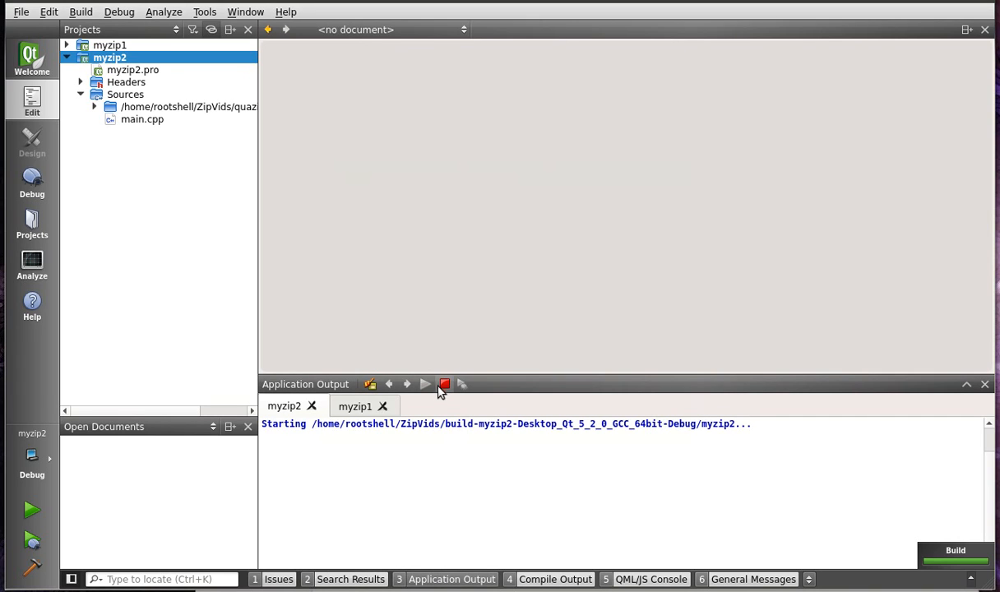
left_click(444, 384)
left_click(383, 406)
left_click(311, 406)
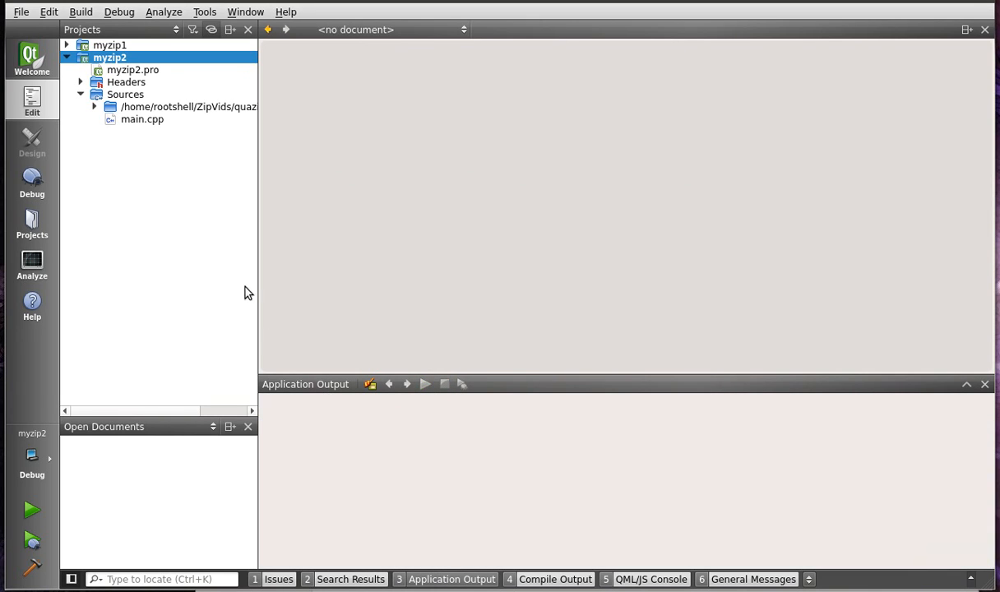
Step: Review the include-files lines 31–33 in myzip1.pro and close it
left_click(66, 46)
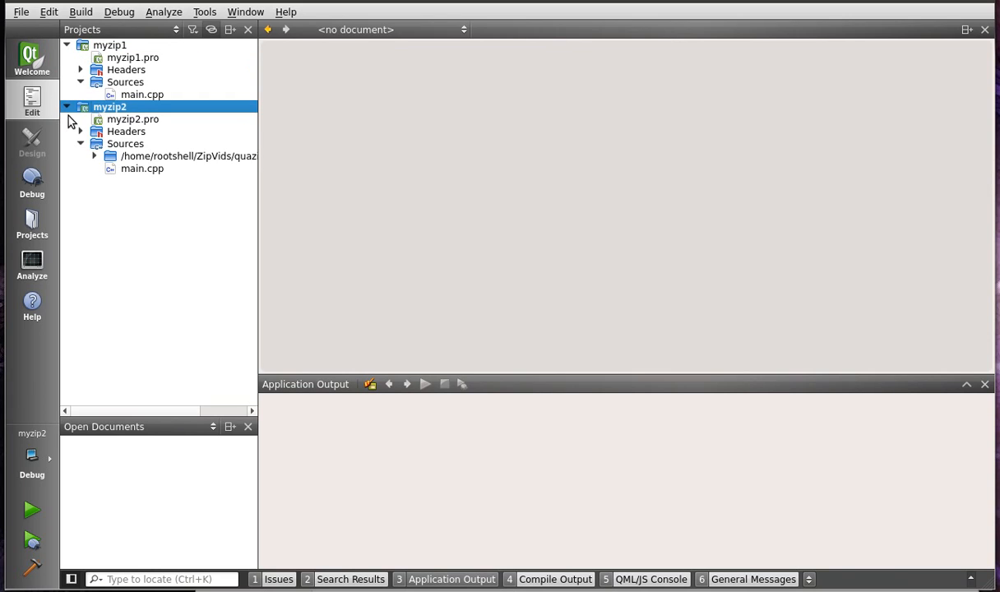
left_click(80, 70)
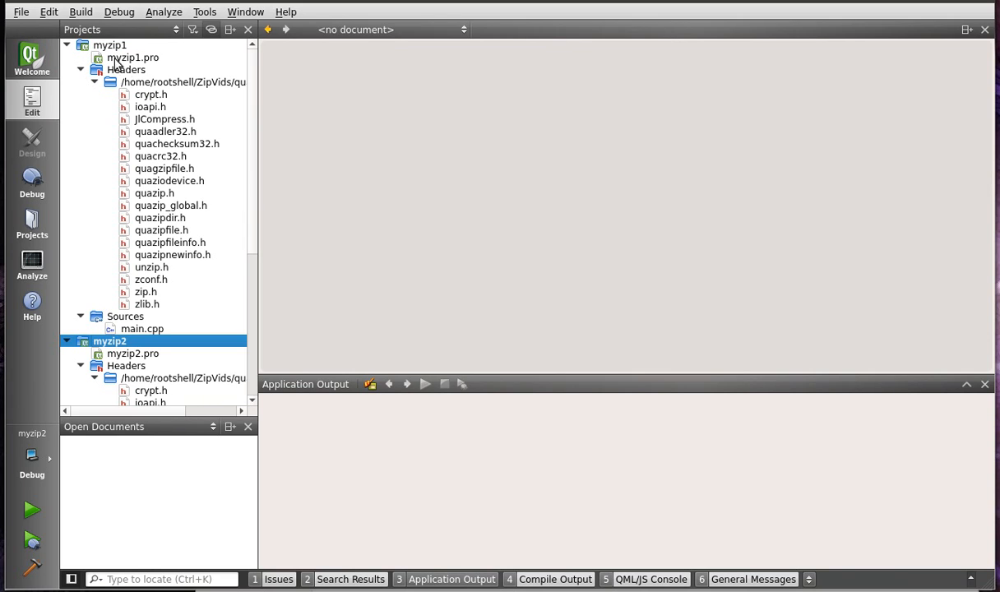
double_click(144, 57)
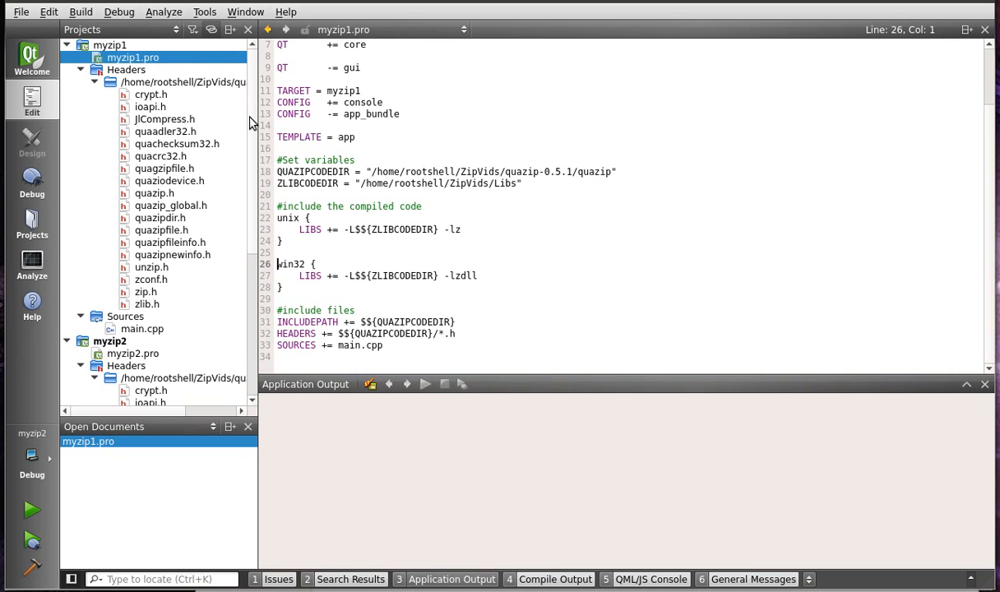
left_click_drag(387, 346, 280, 321)
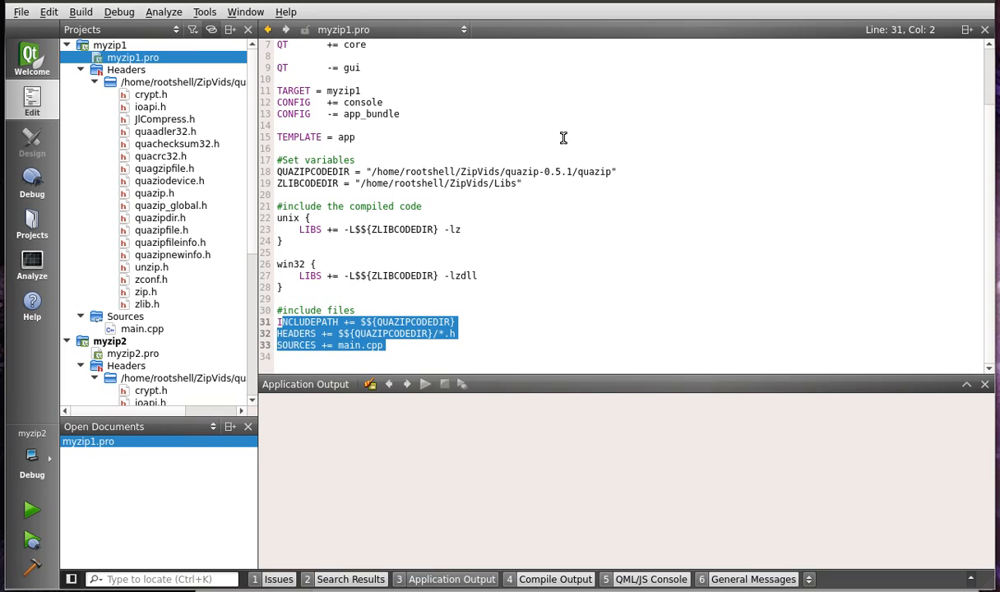
left_click(386, 287)
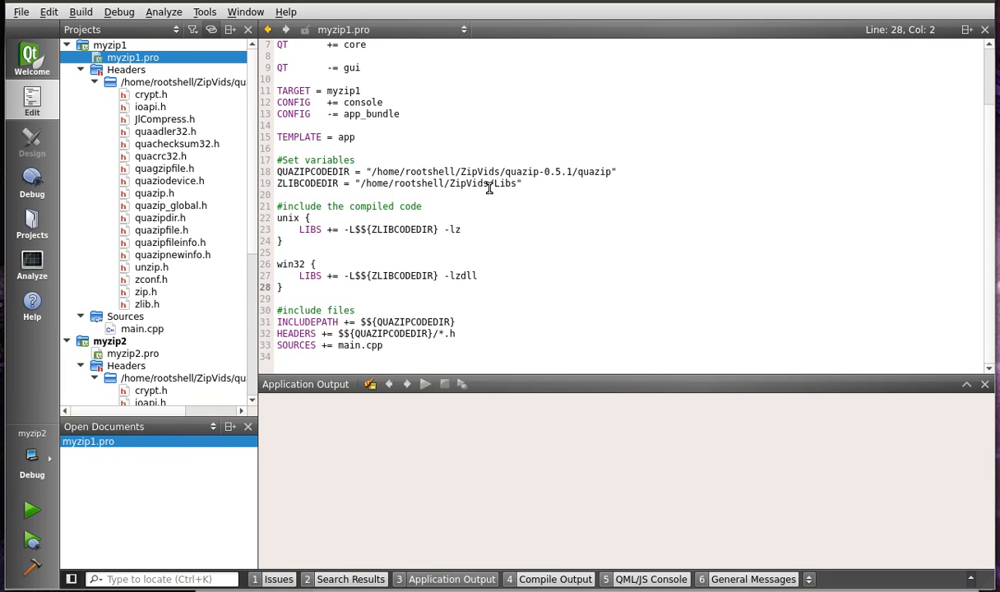
left_click(985, 29)
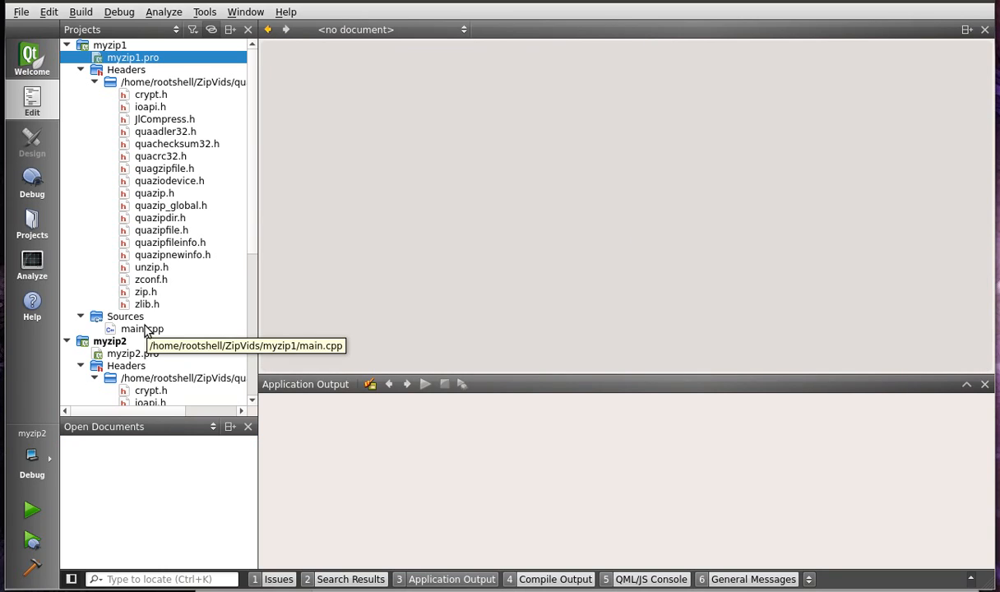
Step: Collapse myzip1 and expand the whole myzip2 tree showing every QuaZIP header and source
left_click(81, 365)
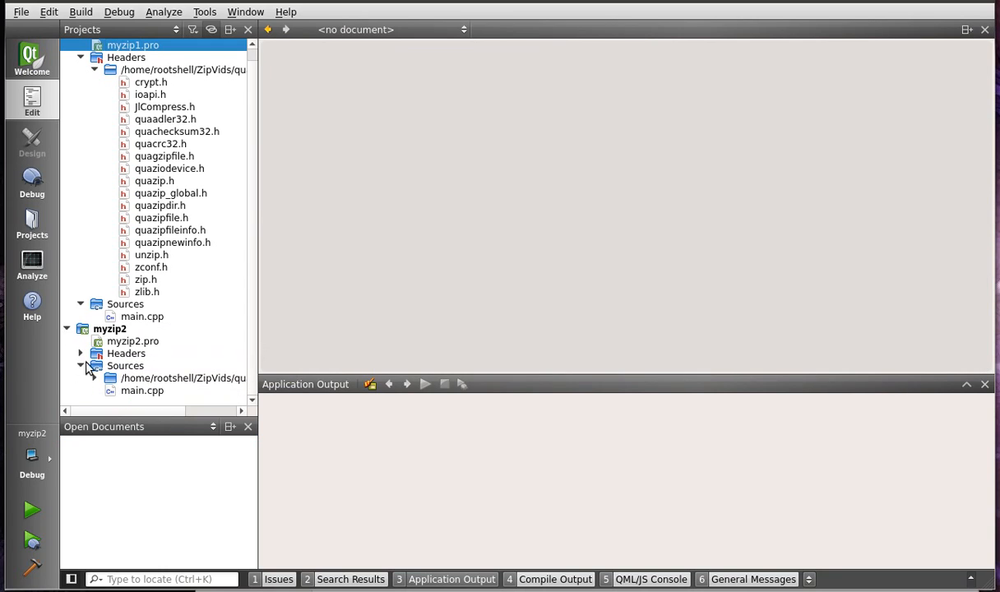
left_click(81, 379)
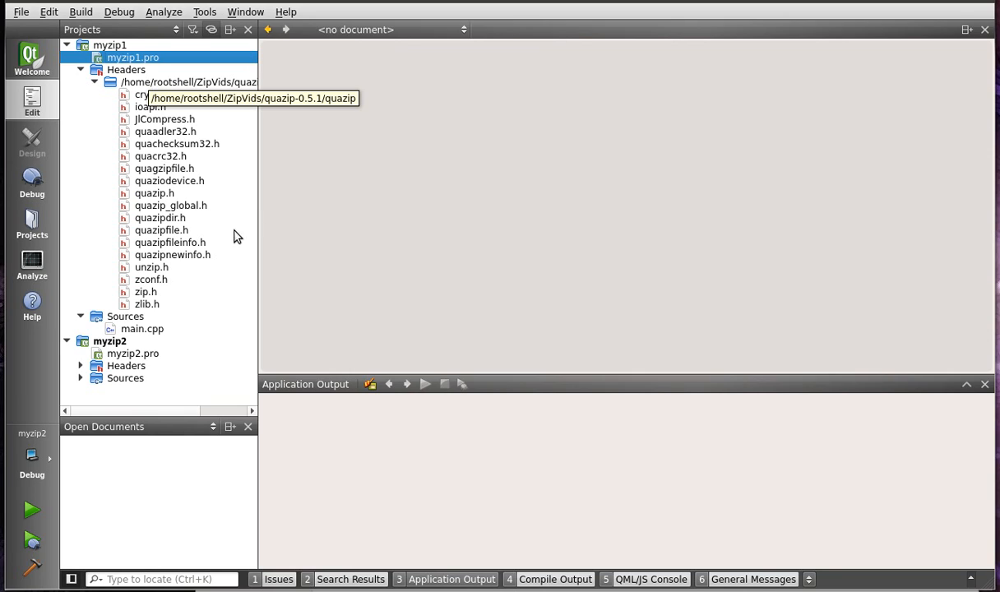
left_click(80, 378)
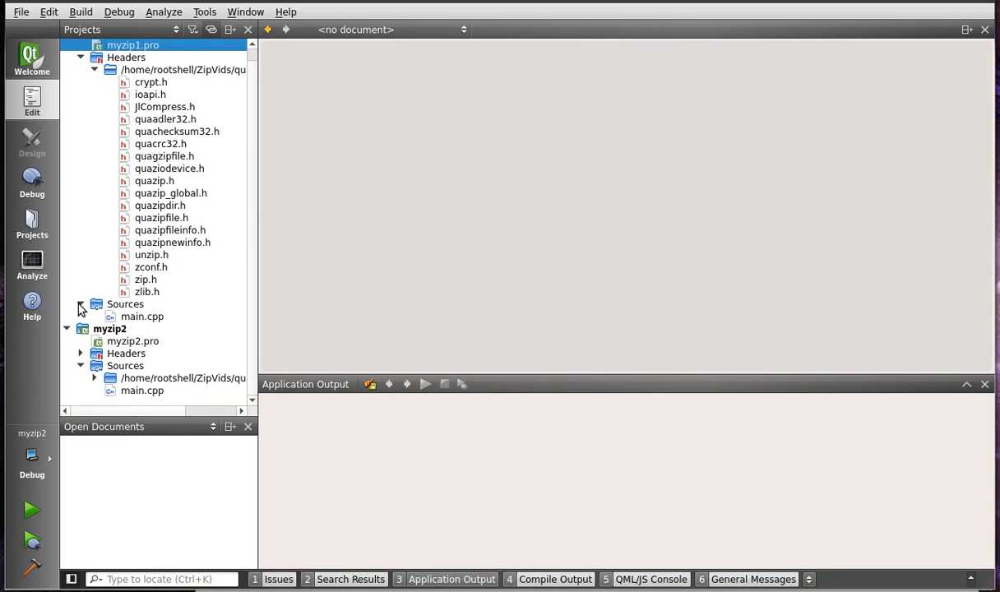
scroll(82, 91, "up", 1)
left_click(67, 45)
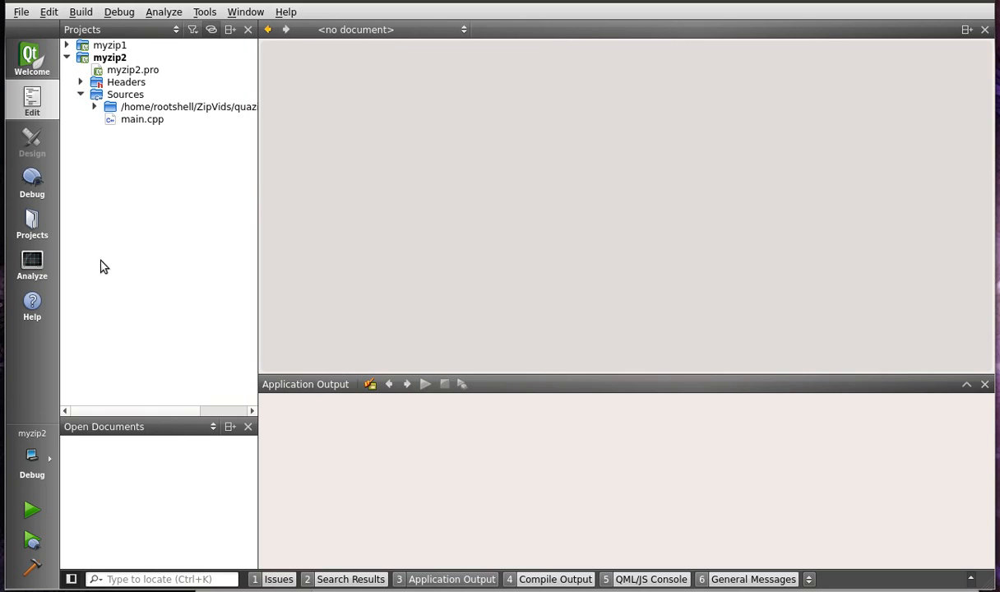
key("asterisk")
scroll(98, 352, "down", 3)
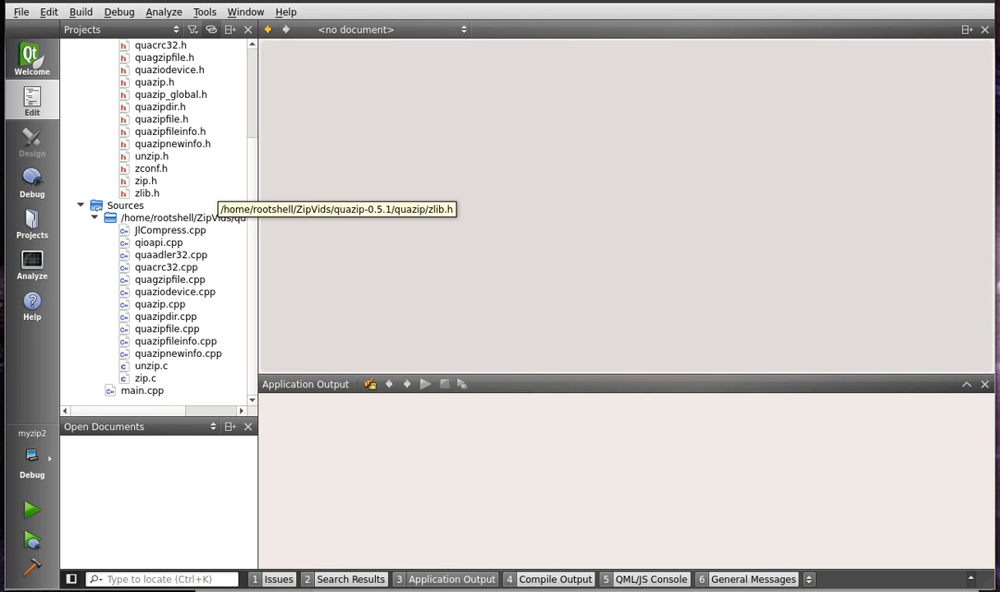
Step: Show build-myzip1 in Files with myzip1, libquazip.so and libz.so selected
key("alt+Tab")
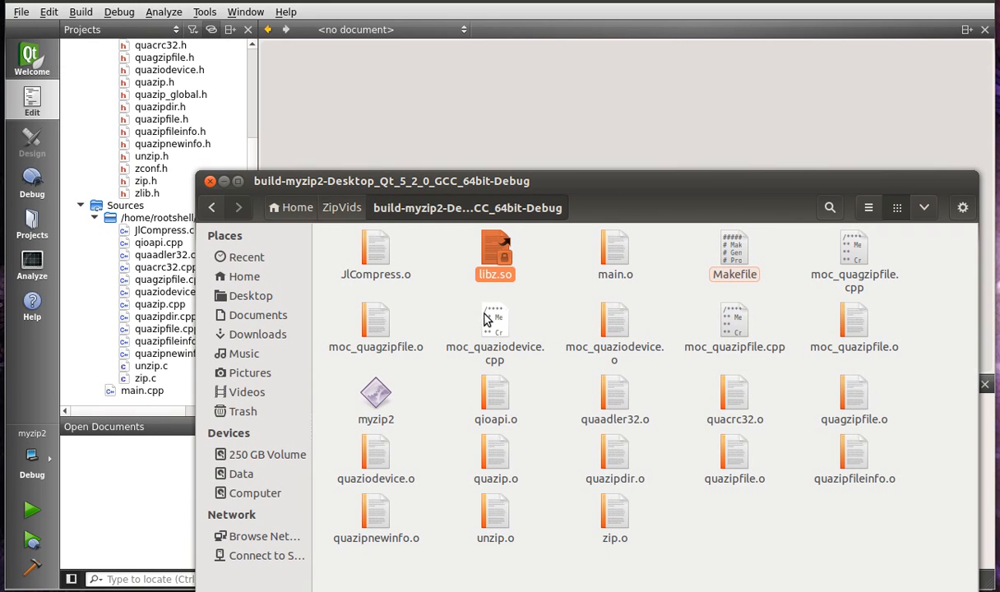
left_click(341, 207)
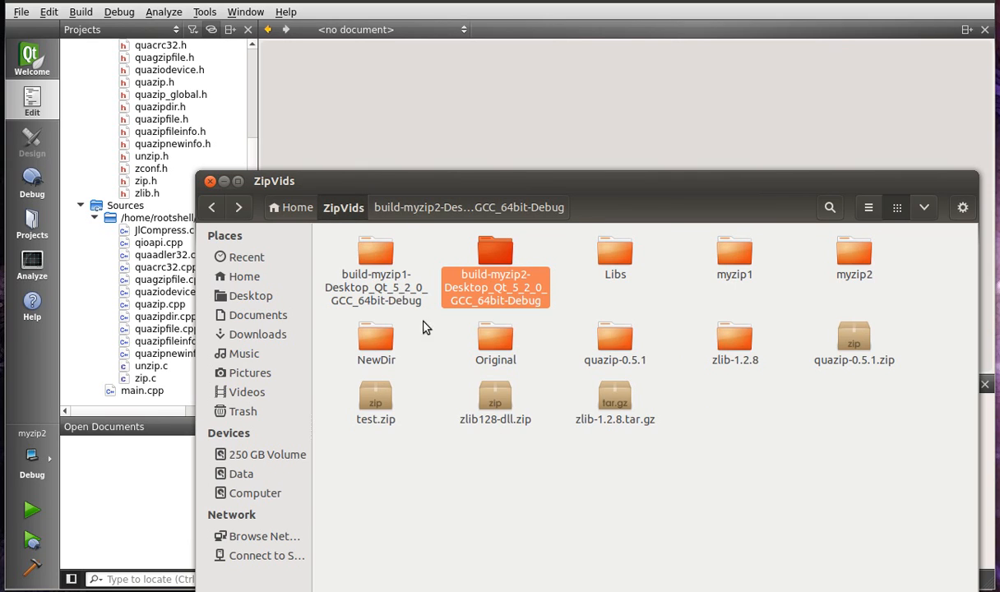
double_click(395, 255)
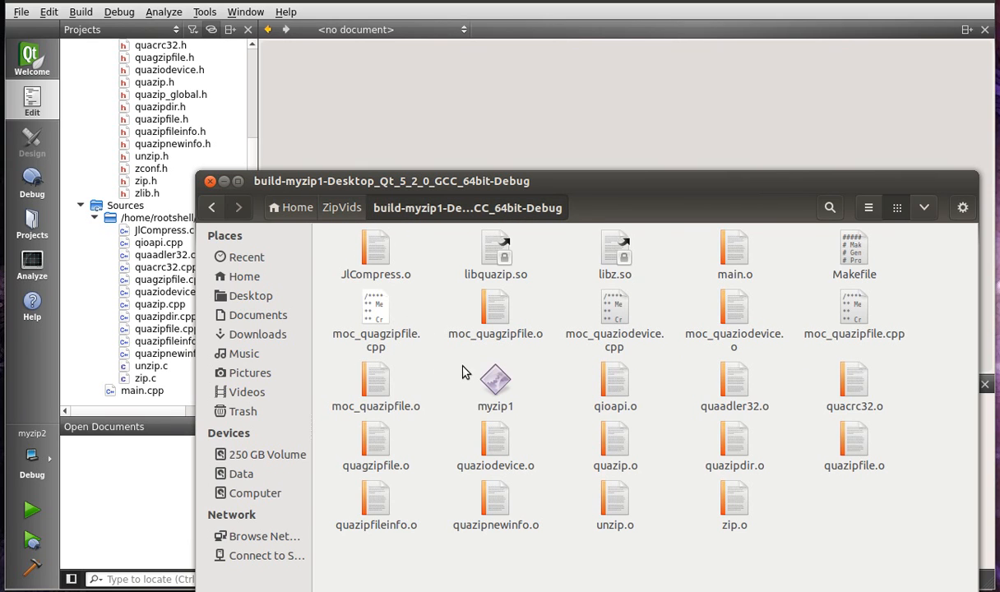
left_click(488, 380)
left_click(496, 251, "ctrl")
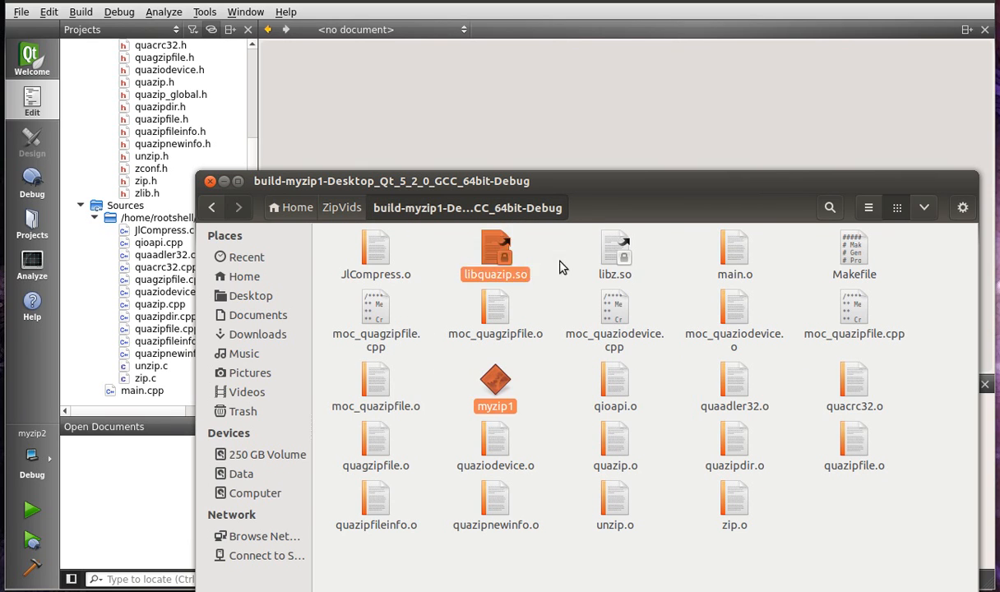
left_click(615, 251, "ctrl")
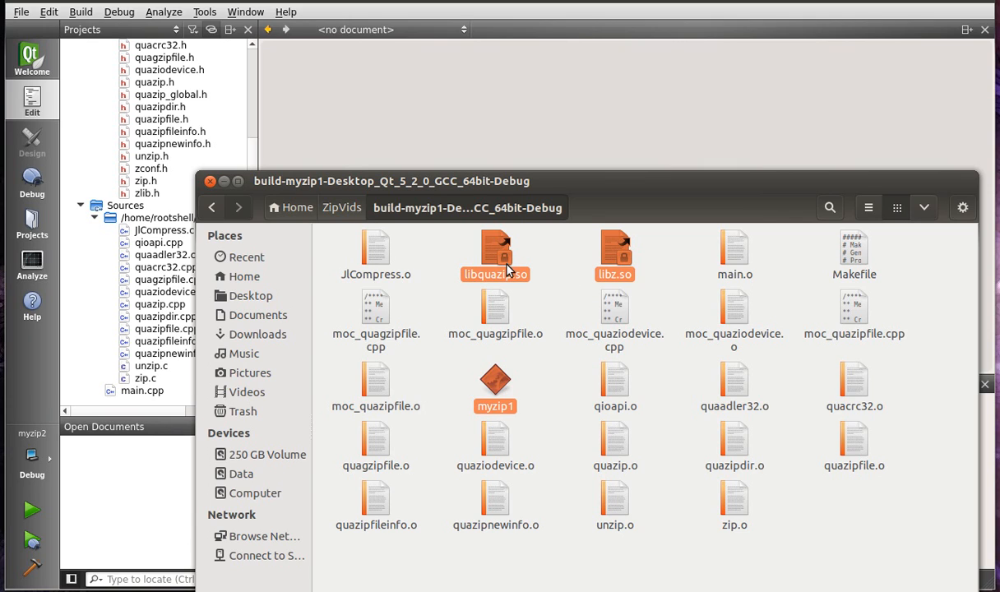
Step: Show build-myzip2 with only myzip2 and libz.so selected, then return to ZipVids
left_click(341, 207)
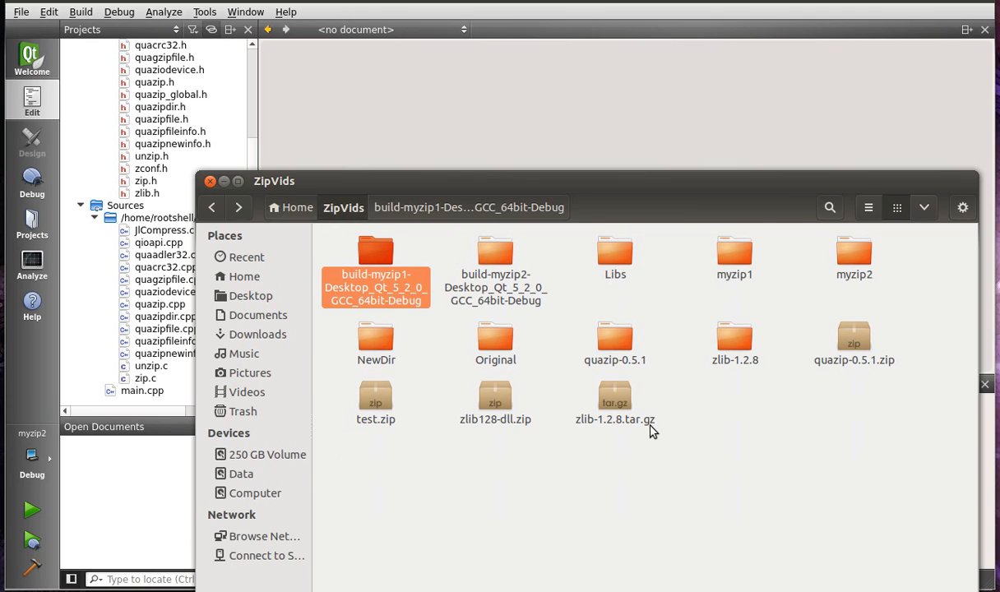
double_click(496, 271)
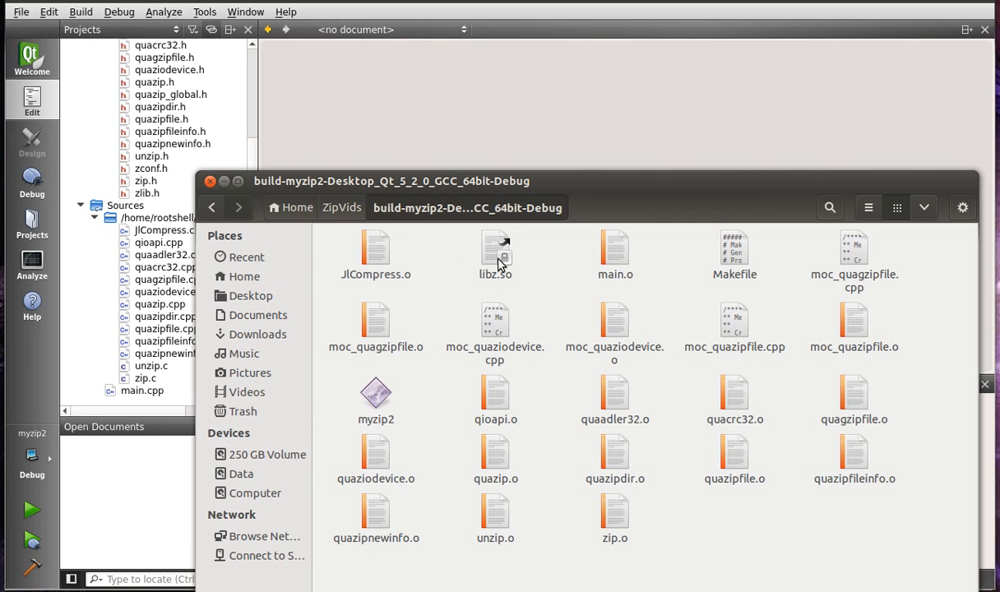
left_click(376, 399)
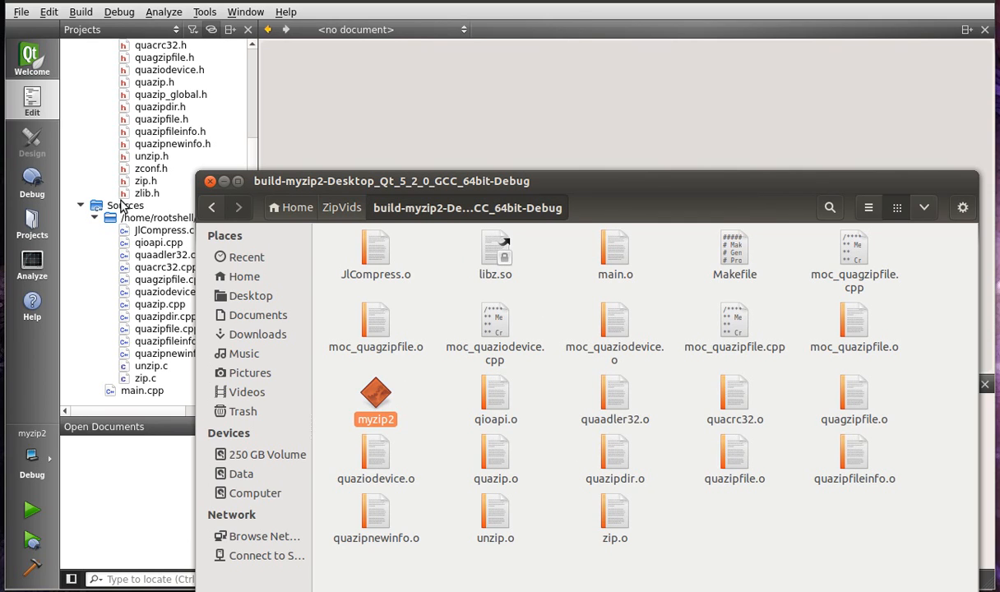
left_click(263, 156)
scroll(164, 164, "up", 5)
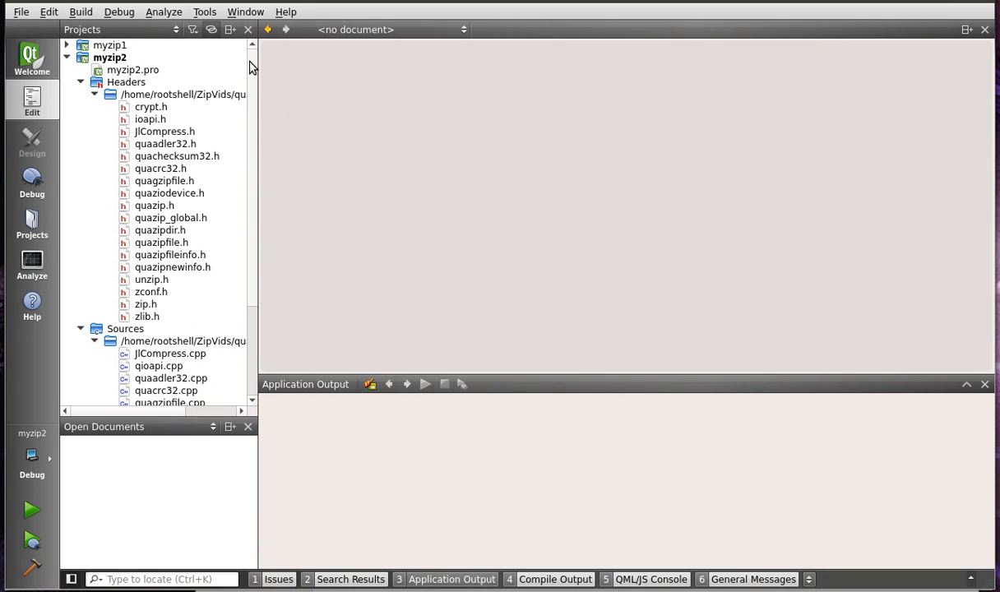
key("alt+Tab")
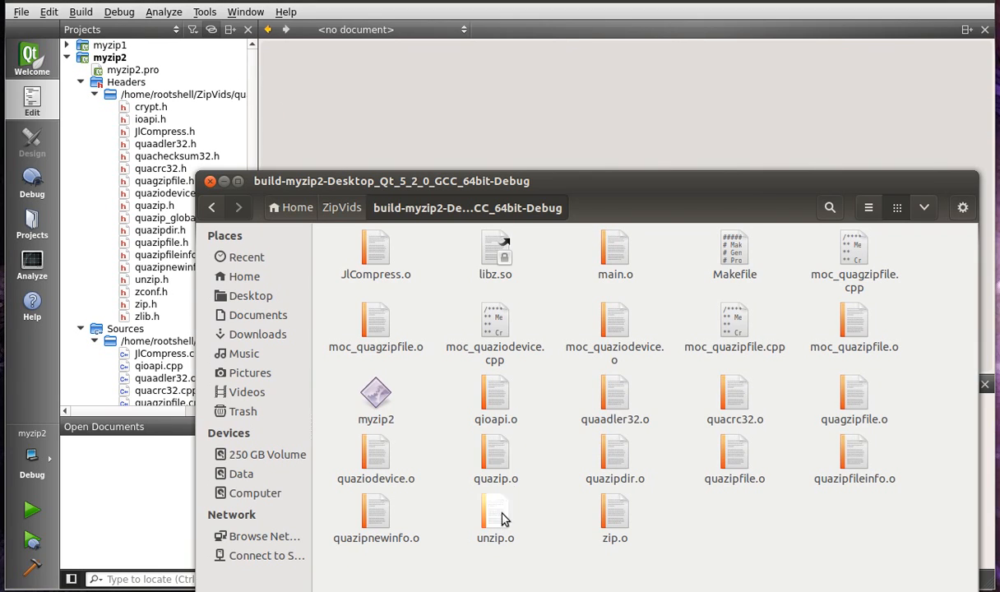
left_click(496, 251, "ctrl")
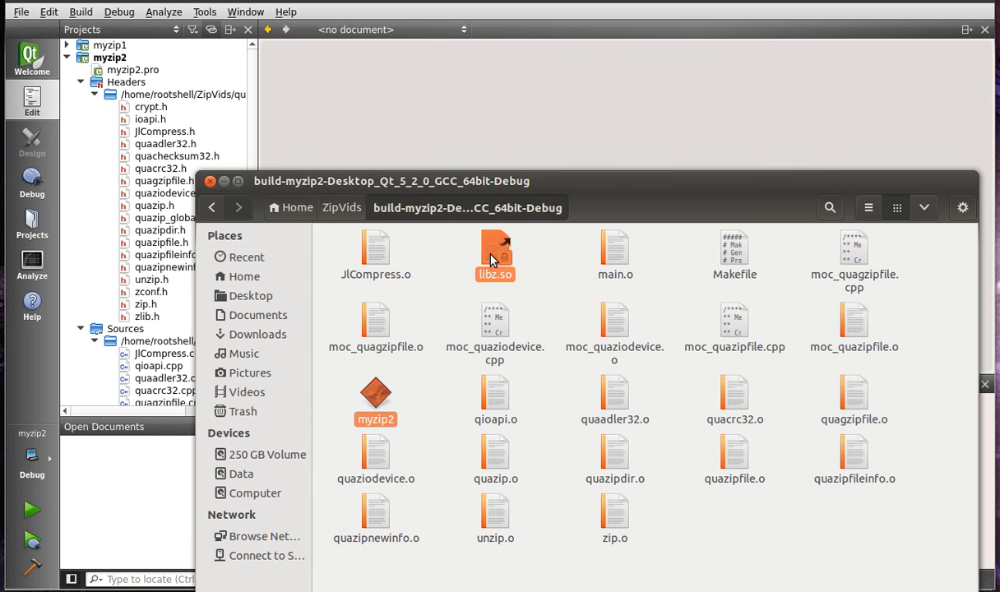
left_click(341, 208)
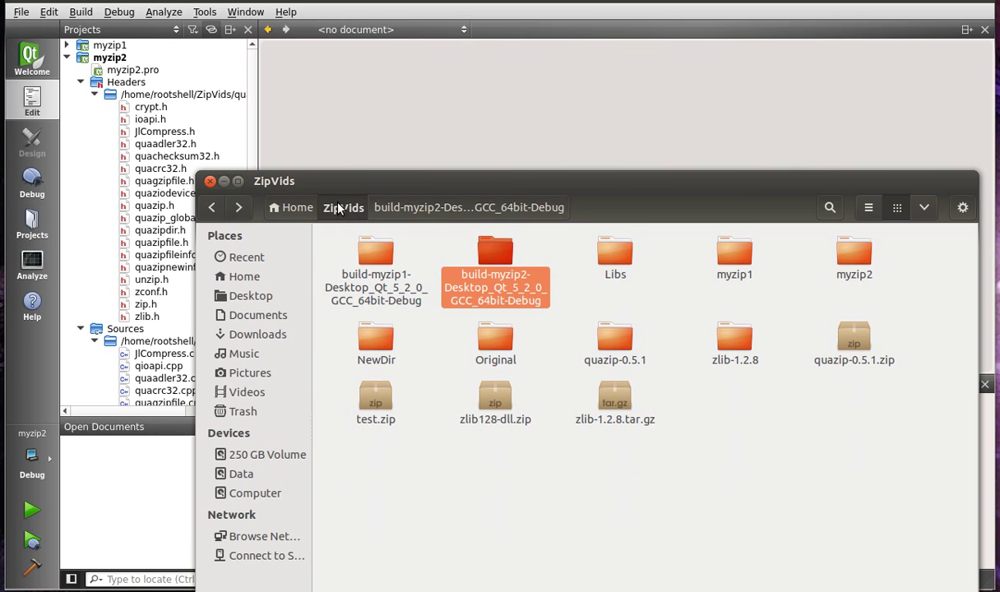
left_click(513, 475)
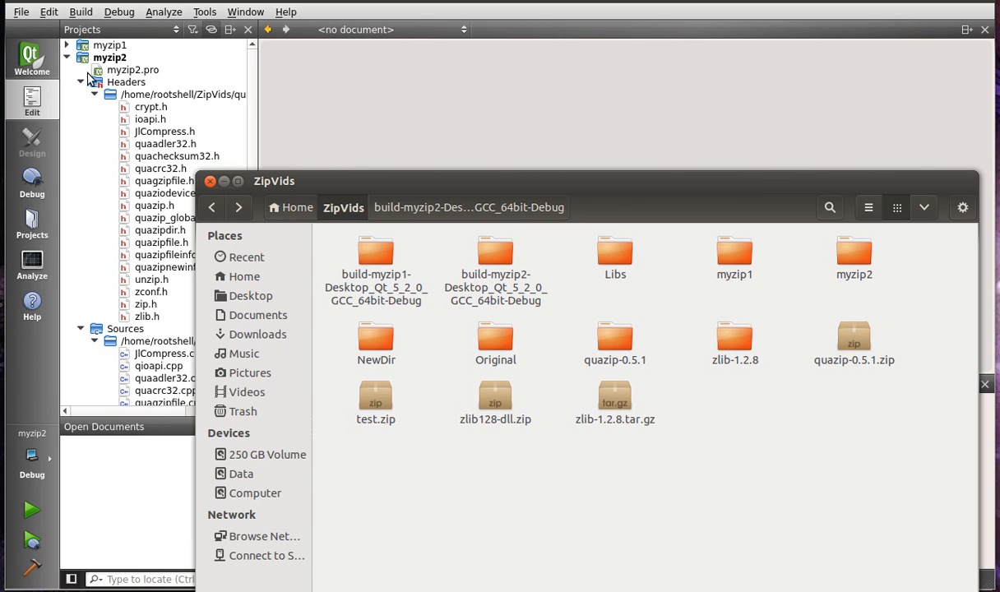
Step: Highlight myzip1.pro's SOURCES += main.cpp line
left_click(99, 46)
double_click(111, 58)
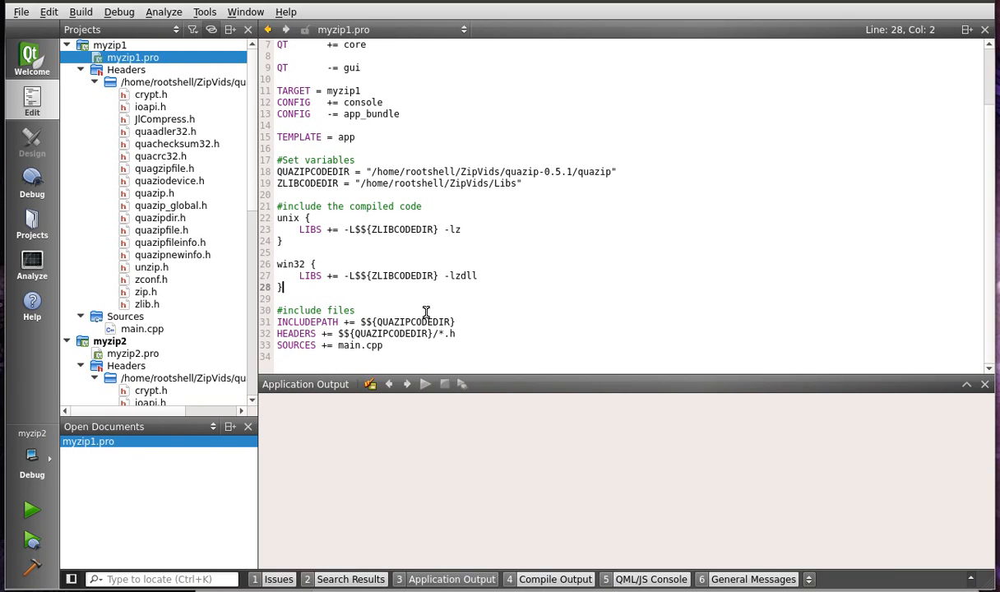
left_click_drag(384, 346, 272, 345)
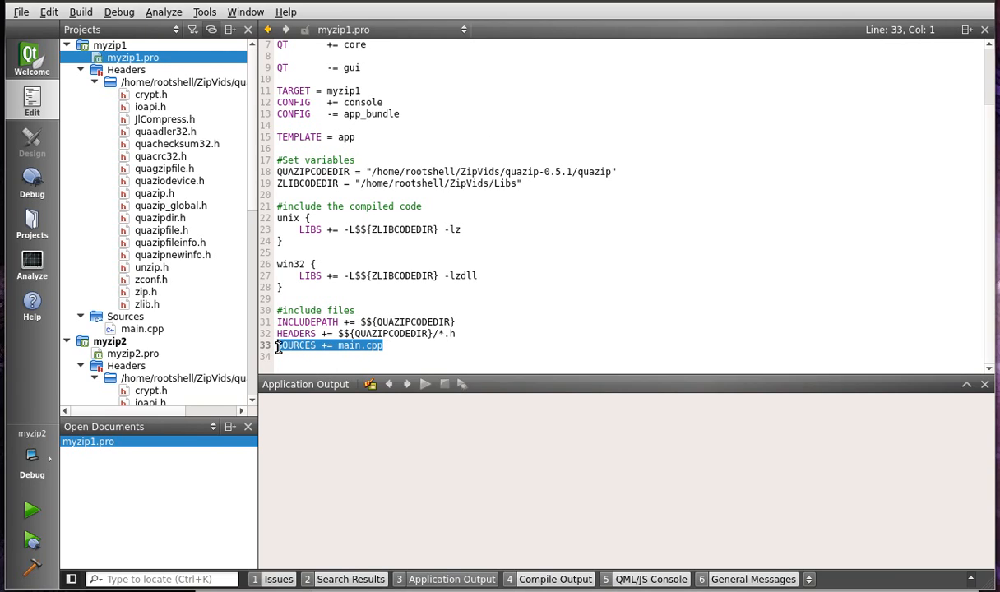
Step: Highlight myzip2.pro's SOURCES lines that add the QuaZIP *.cpp and *.c files
left_click(66, 45)
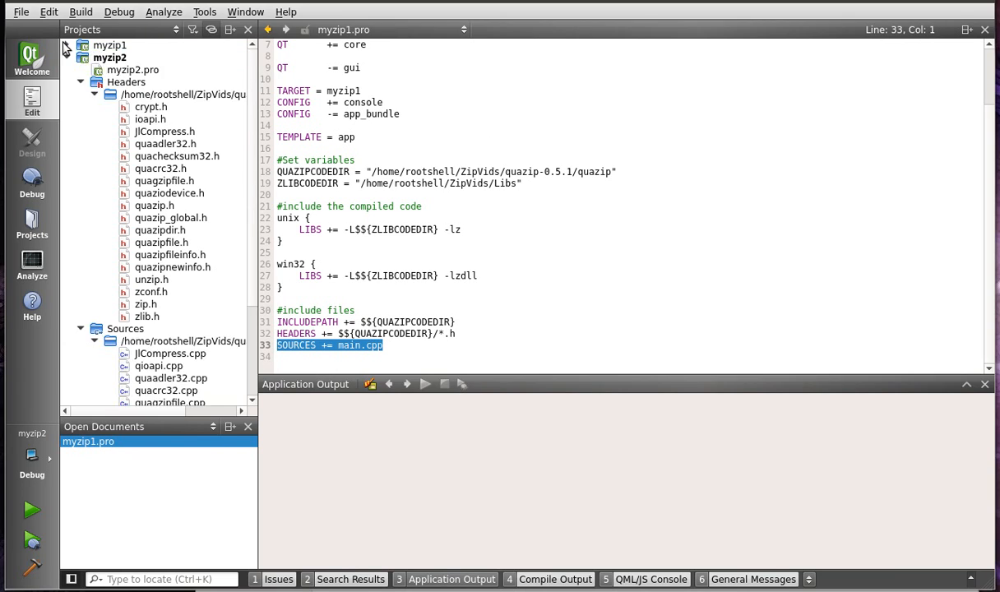
left_click(142, 67)
double_click(149, 70)
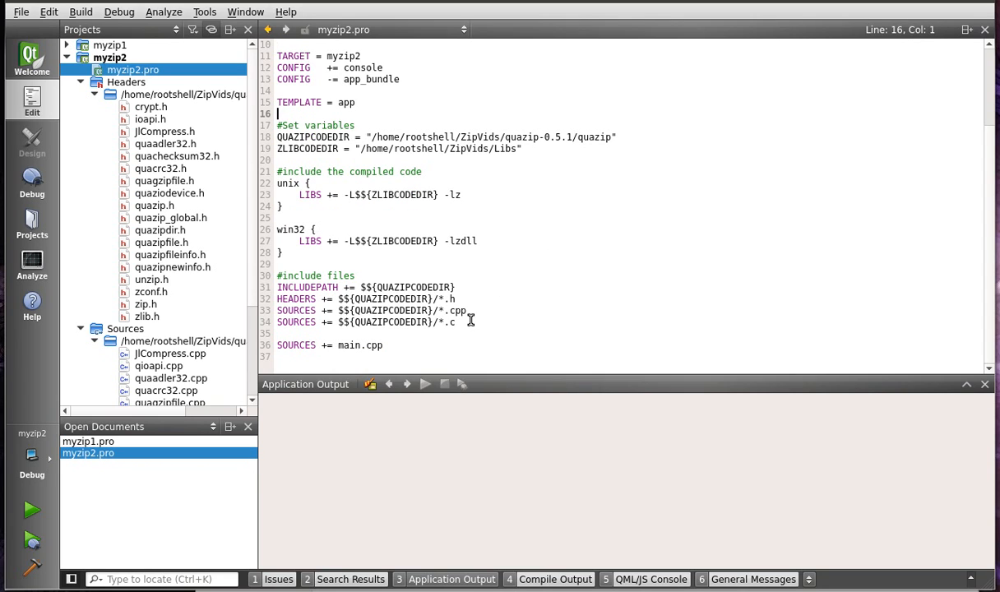
left_click_drag(457, 323, 271, 309)
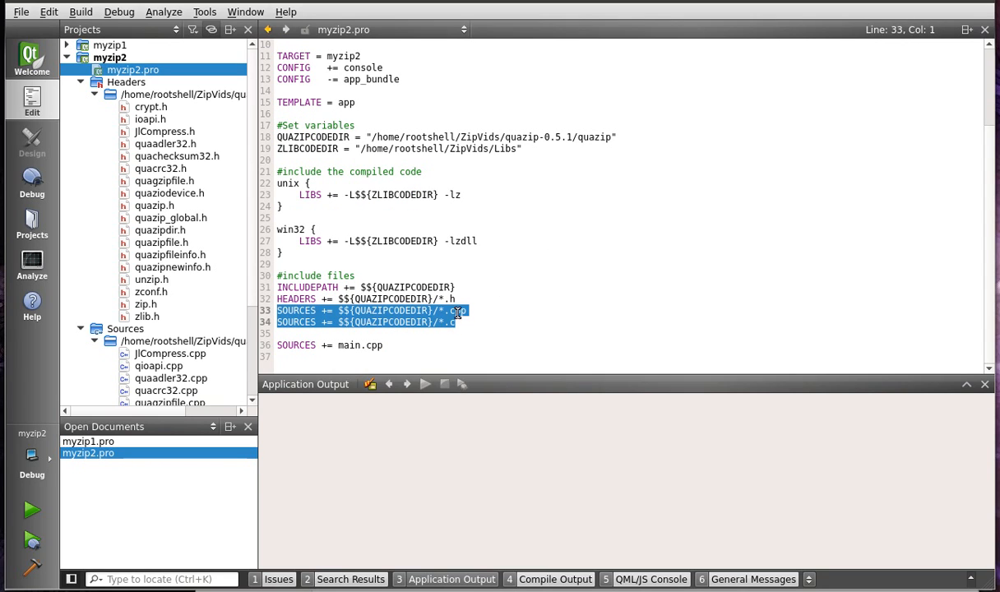